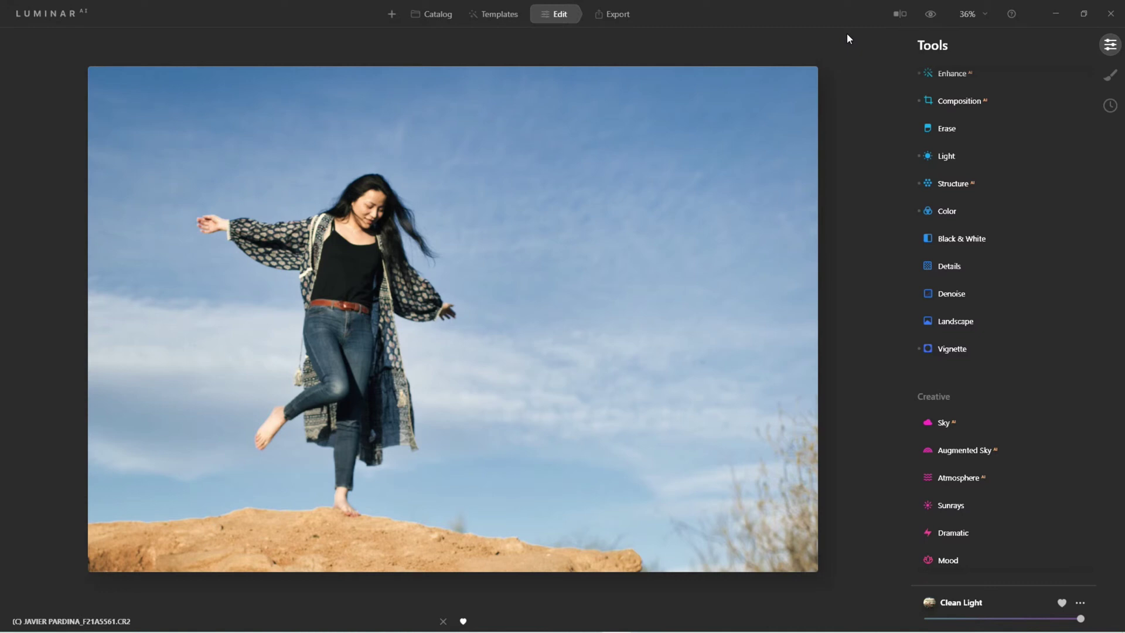
After a quick before/after comparison, revert the photo to its Original Image history state.
left_click(930, 14)
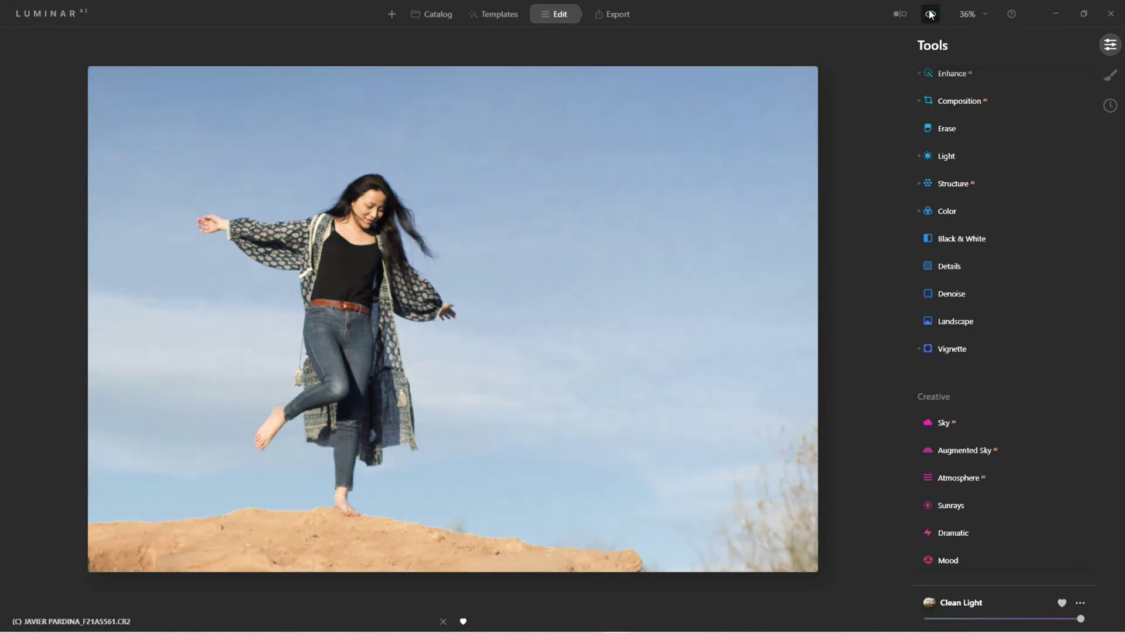
left_click(930, 13)
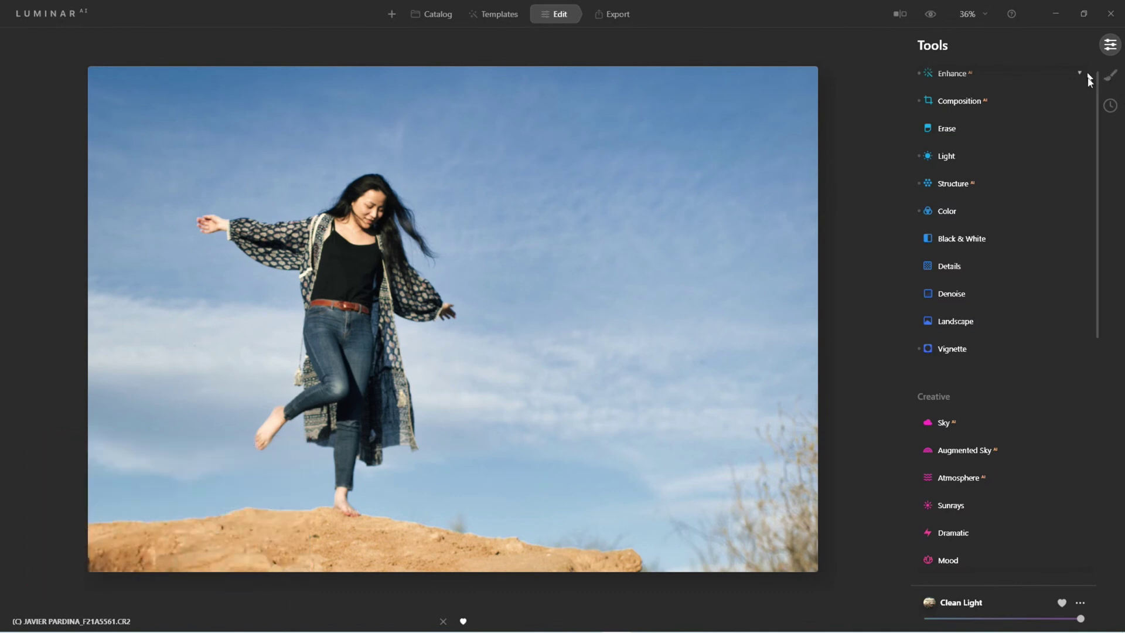
left_click(1111, 106)
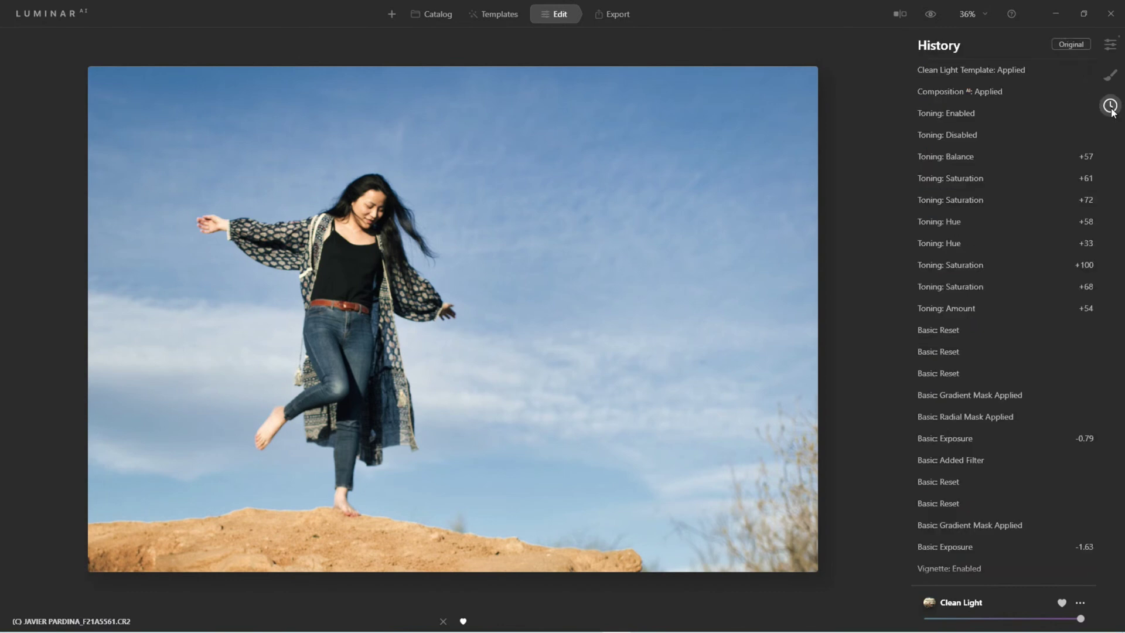
scroll(1053, 460, "down", 5)
scroll(1001, 494, "down", 15)
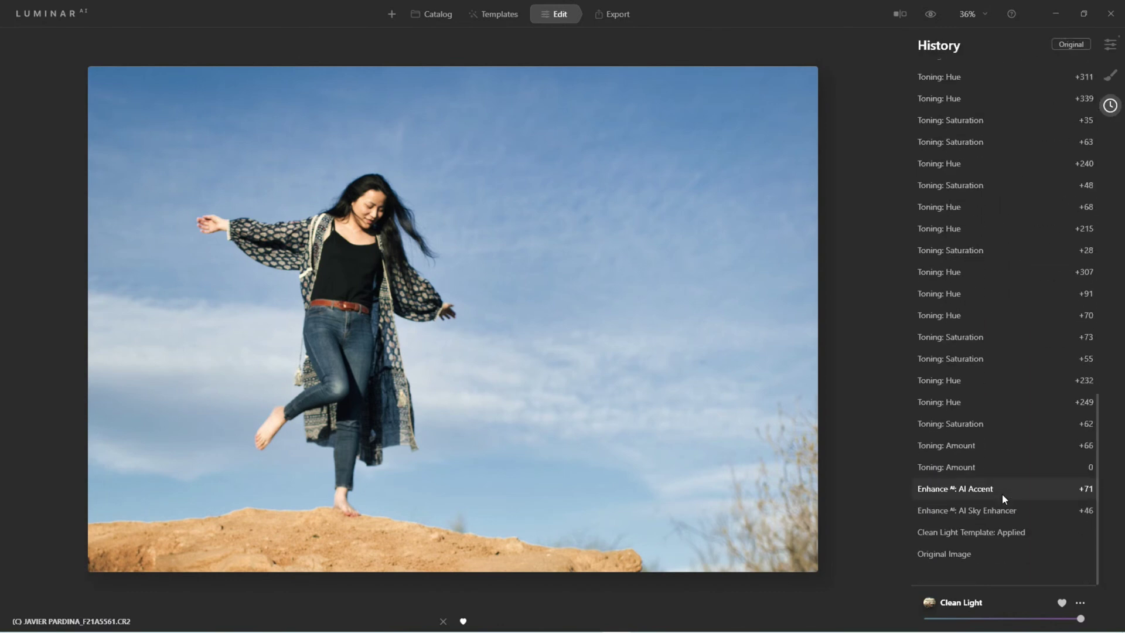
left_click(950, 553)
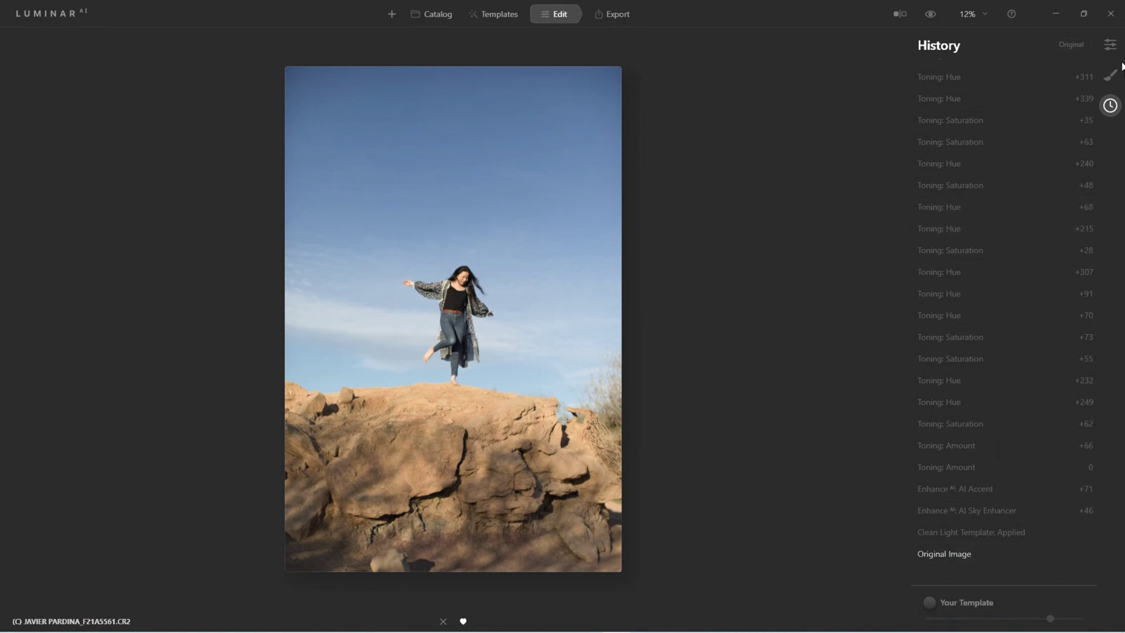
Crop with Composition AI to a transposed landscape frame around the woman and rock top.
left_click(1110, 47)
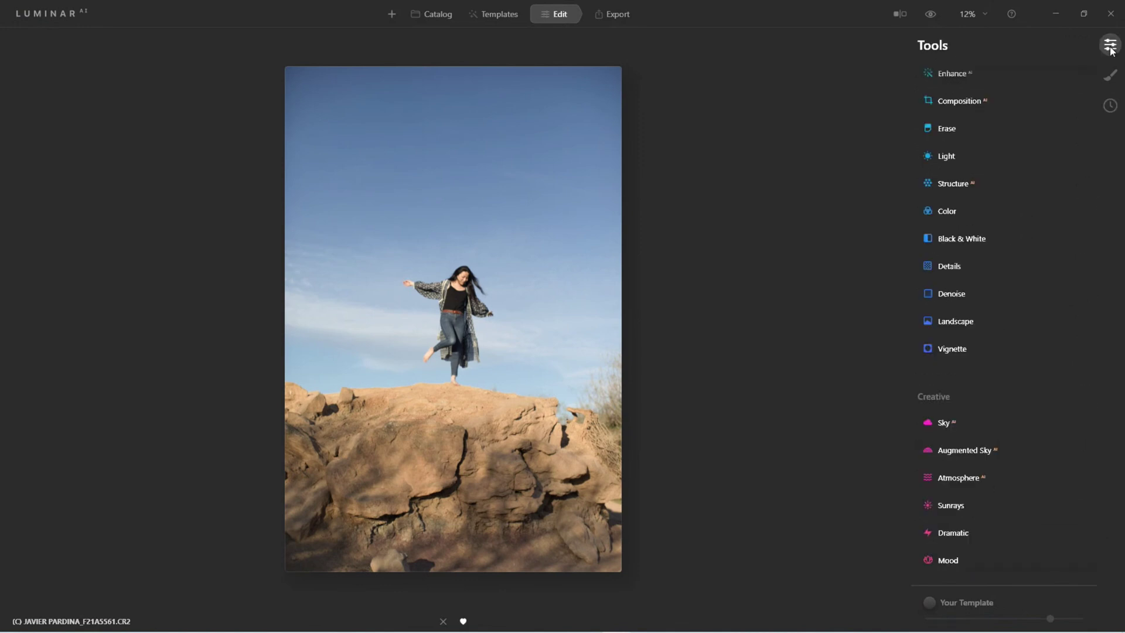
left_click(954, 104)
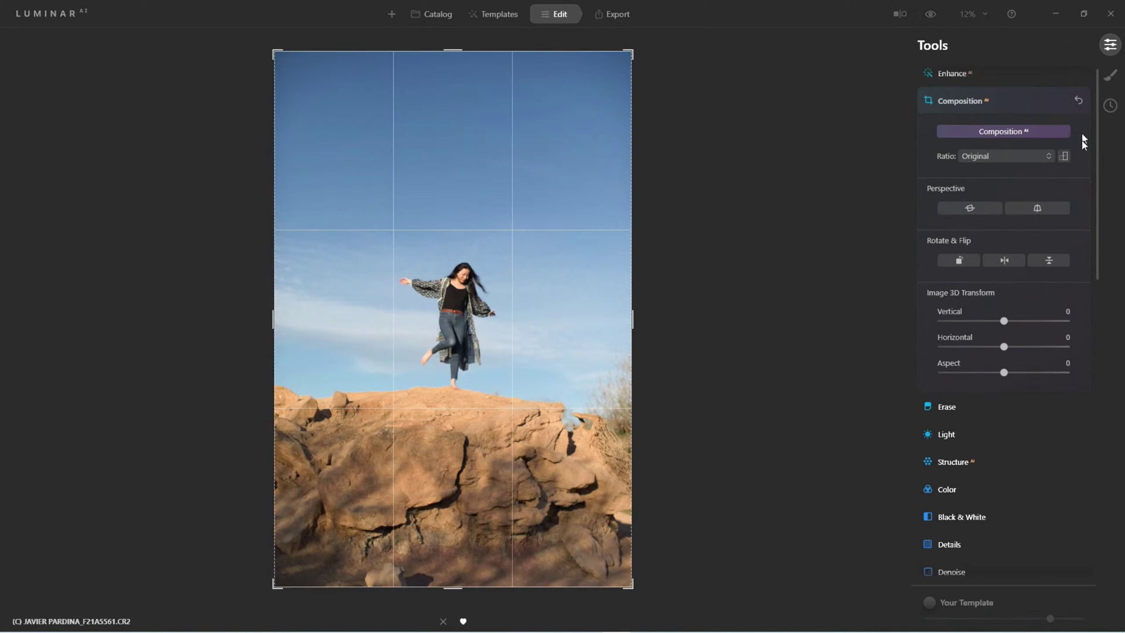
left_click(1064, 156)
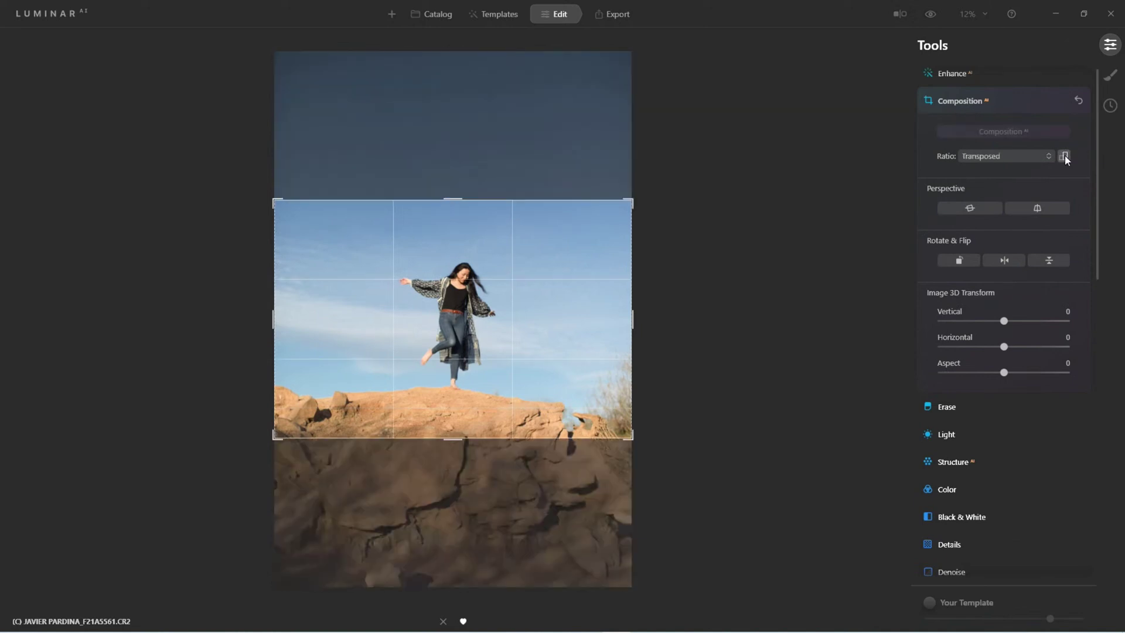
left_click_drag(454, 437, 447, 360)
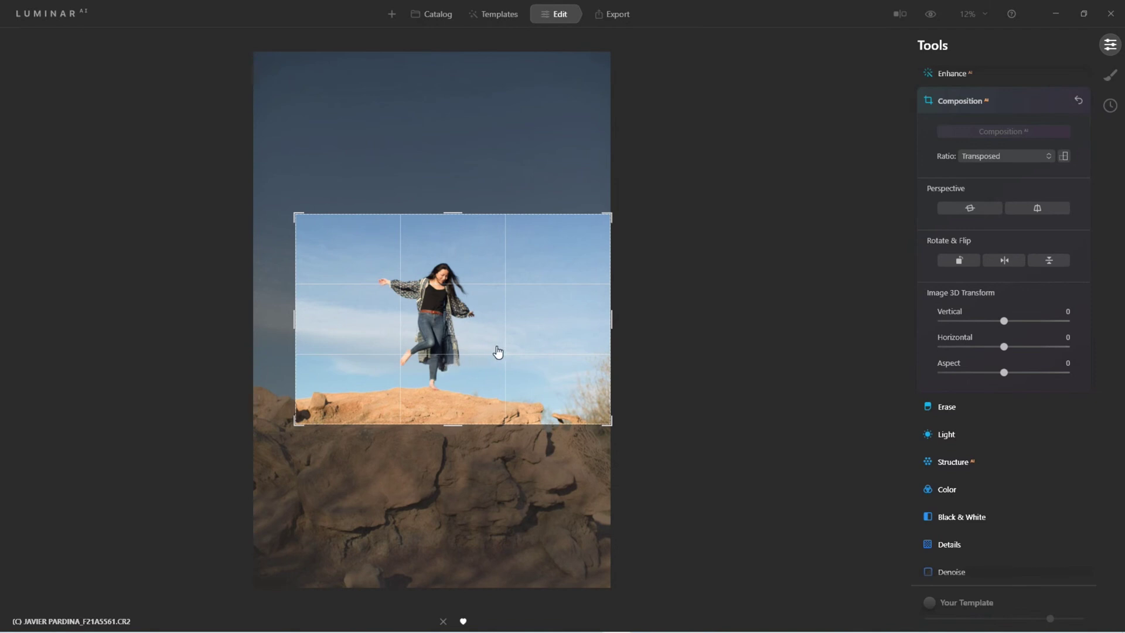
left_click_drag(453, 426, 453, 430)
left_click_drag(286, 427, 290, 425)
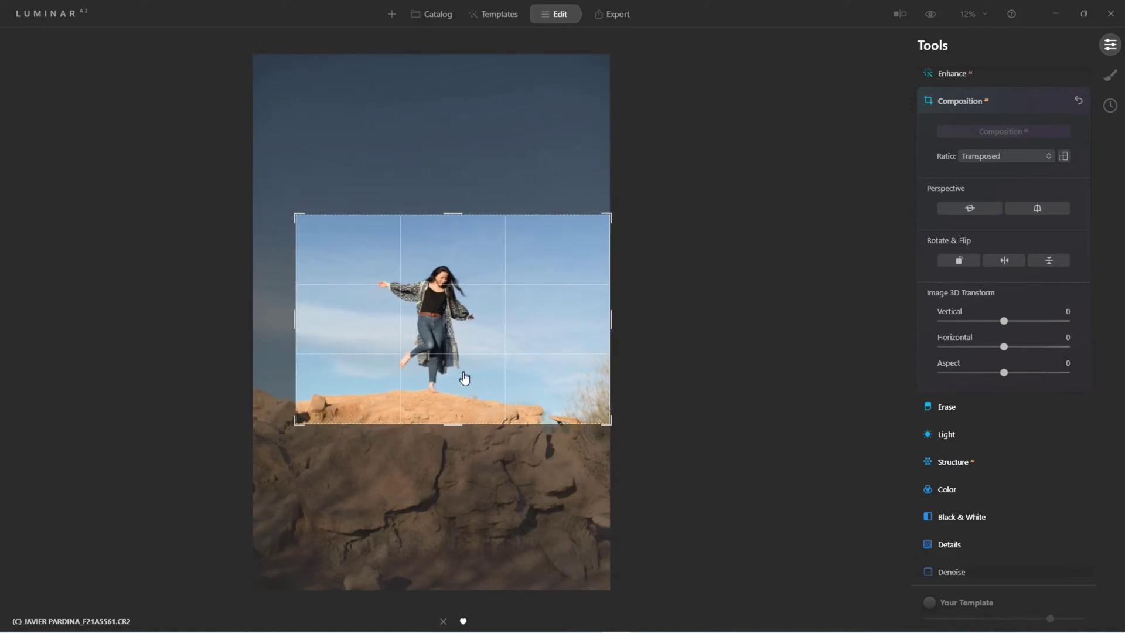
key("Return")
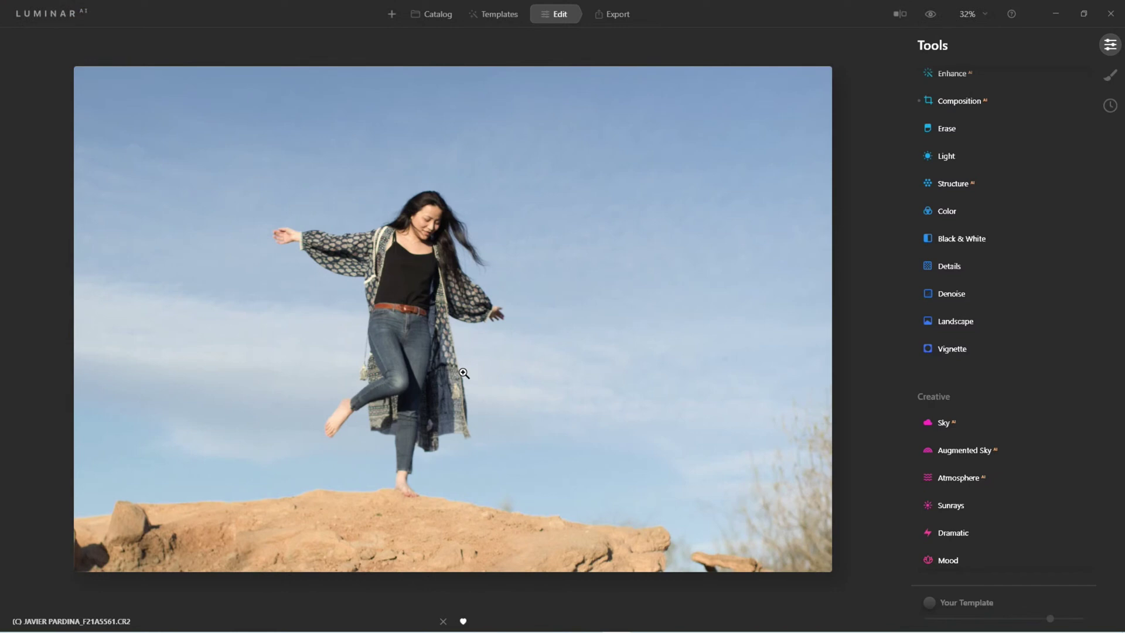
Apply the Clean Light template from My Collection favourites, then return to Edit.
left_click(496, 23)
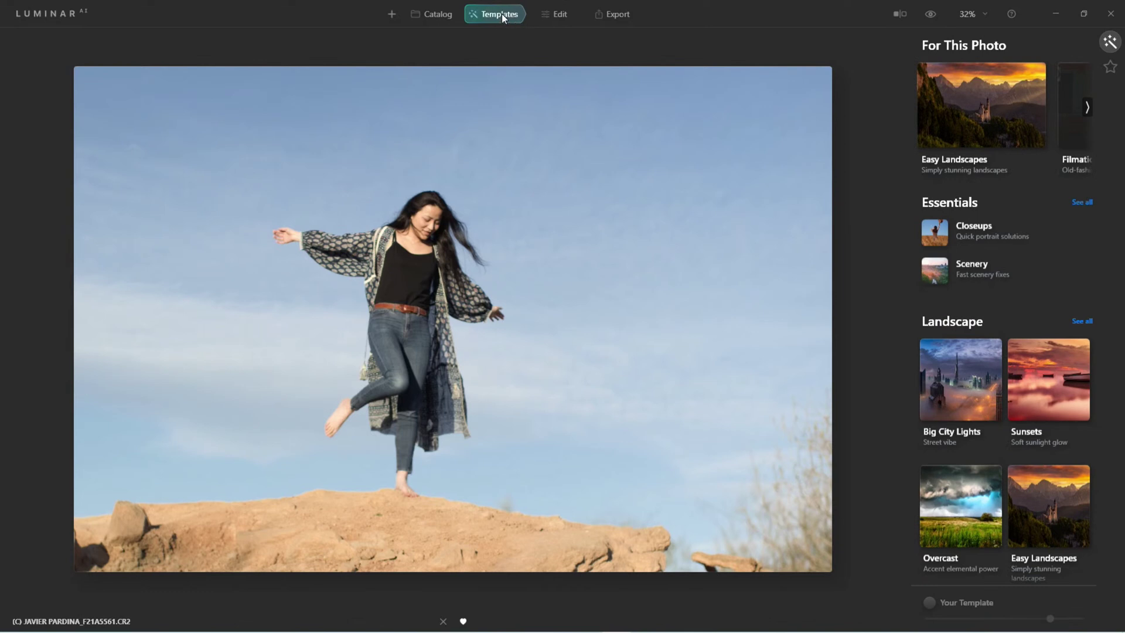
left_click(1111, 68)
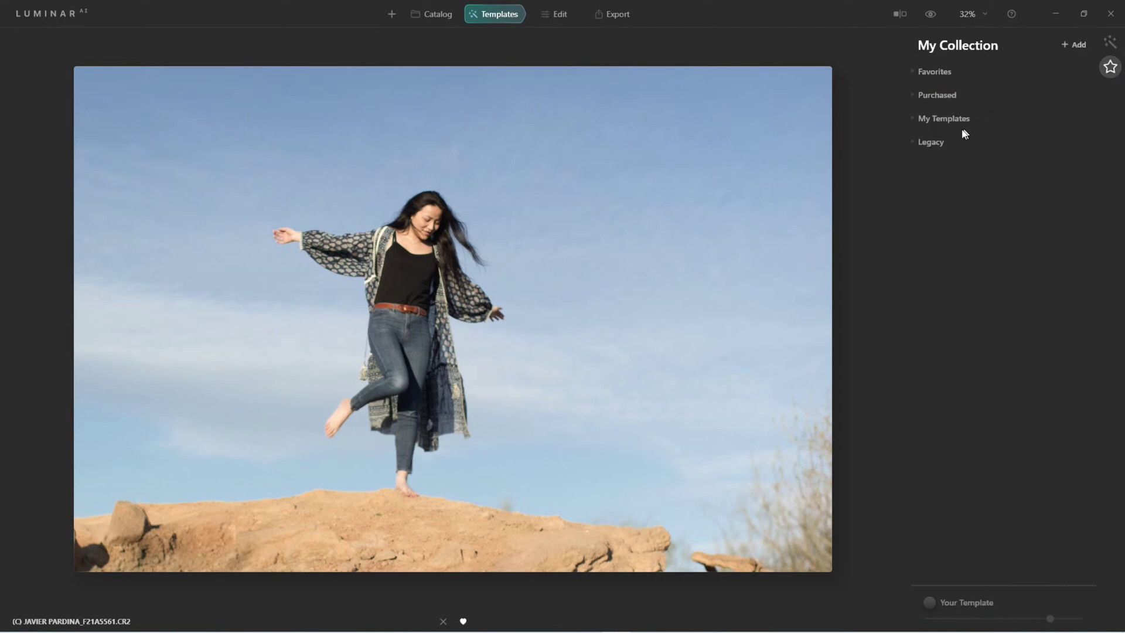
left_click(945, 72)
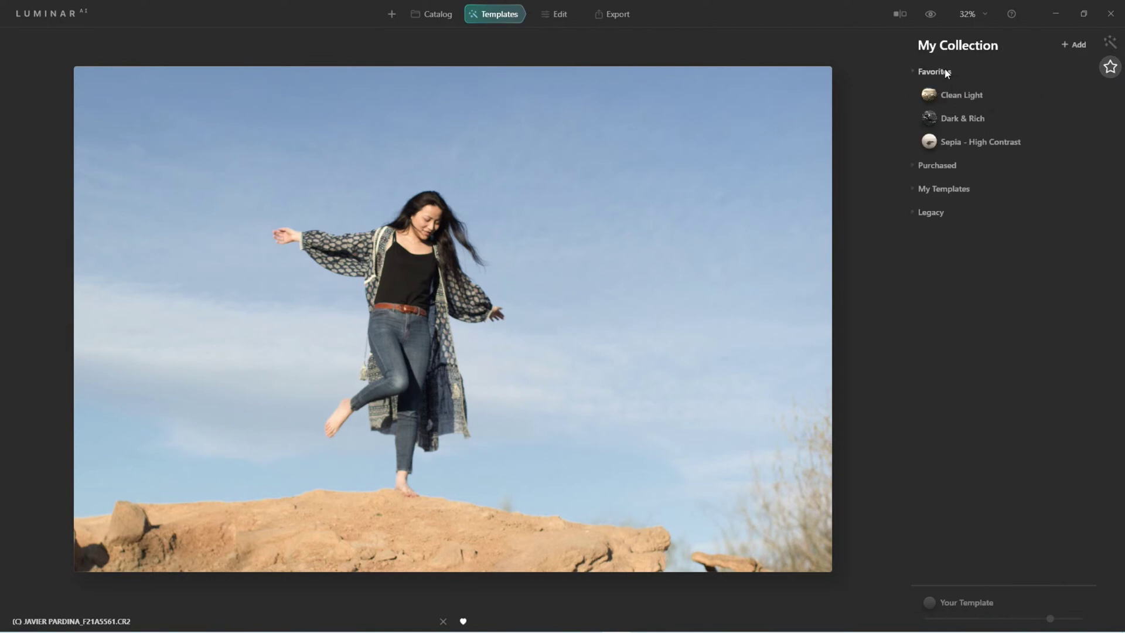
left_click(954, 99)
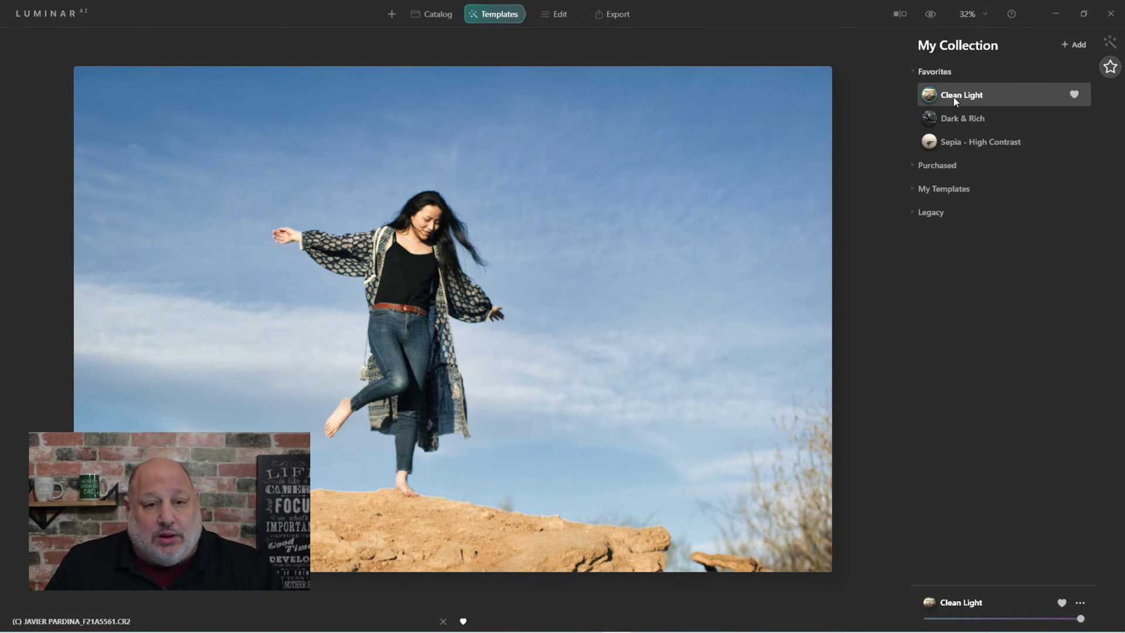
left_click(561, 13)
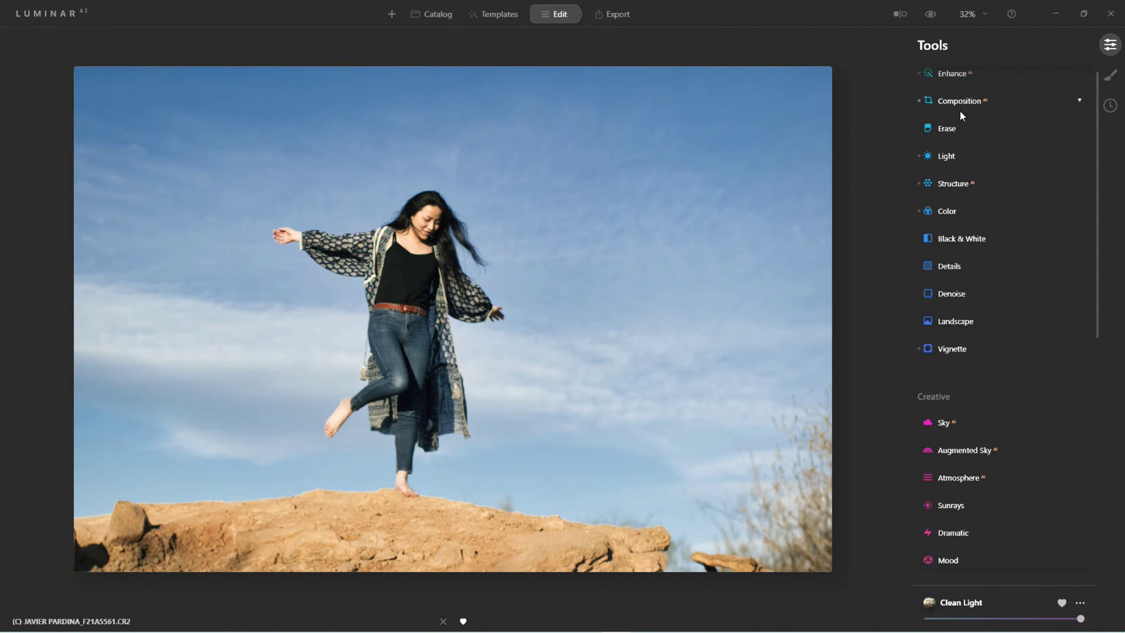
In Enhance AI, raise Accent from 45 to 78 and Sky Enhancer from 15 to 41.
left_click(945, 74)
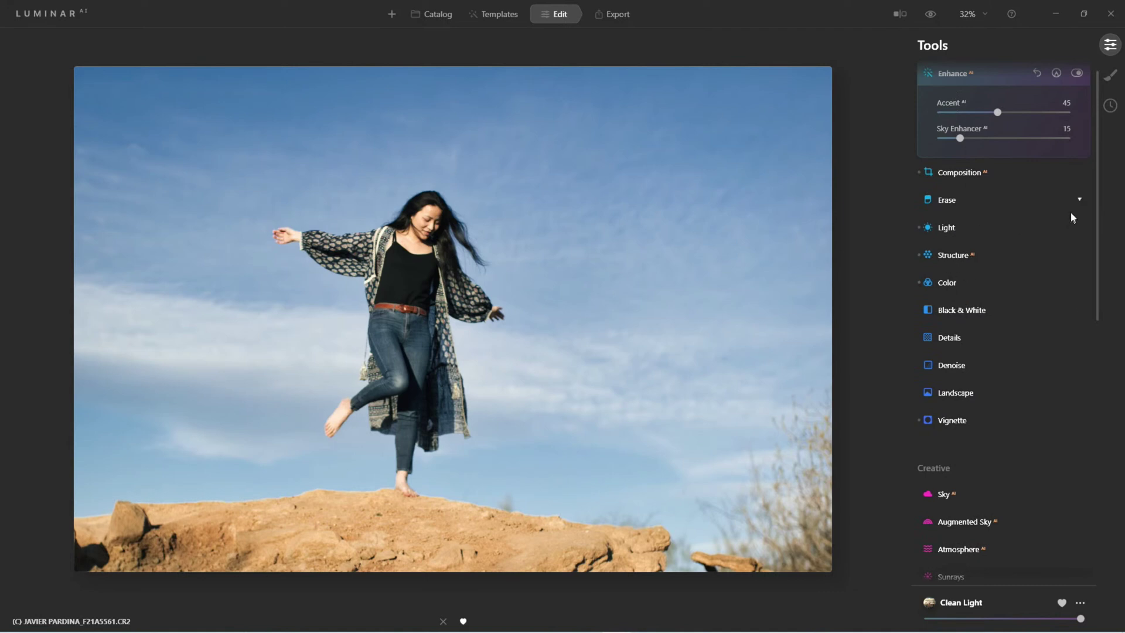
left_click_drag(998, 113, 1040, 113)
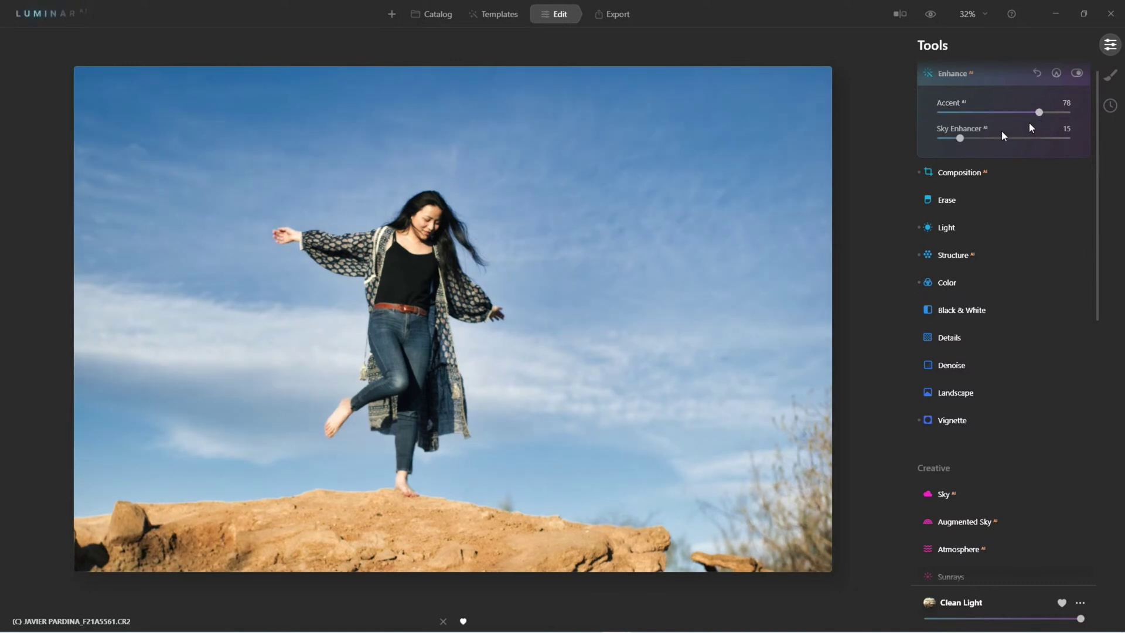
mouse_move(959, 138)
left_mouse_down()
mouse_move(991, 139)
mouse_move(977, 143)
left_mouse_up()
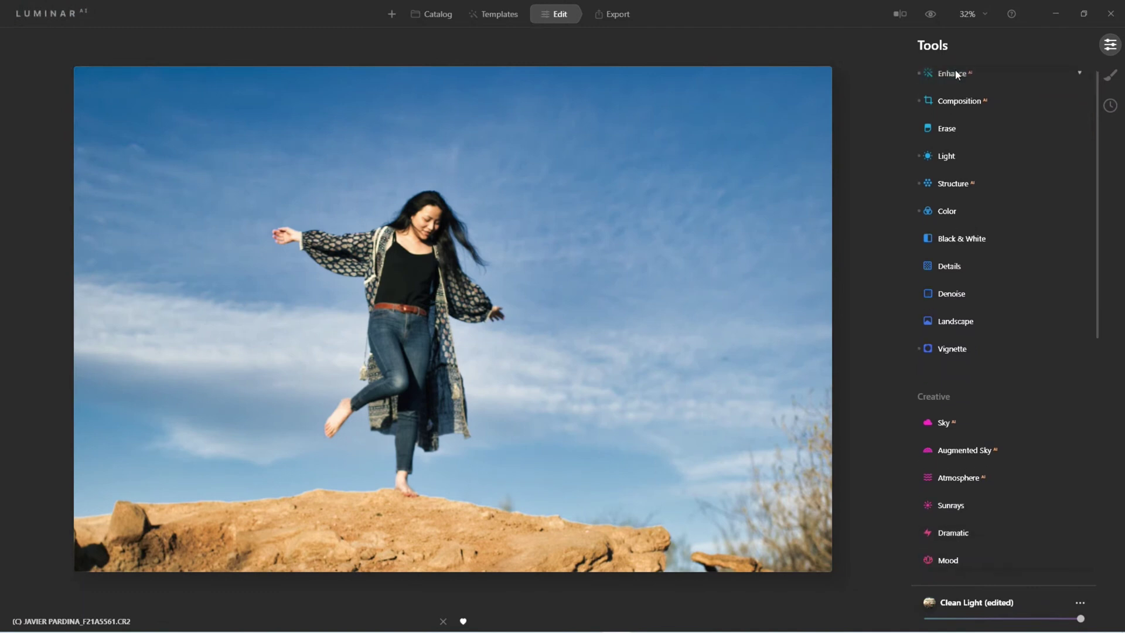
left_click(929, 15)
left_click(929, 15)
Raise Structure Amount from 10 to 16 and Color Vibrance from 0 to 17.
left_click(955, 184)
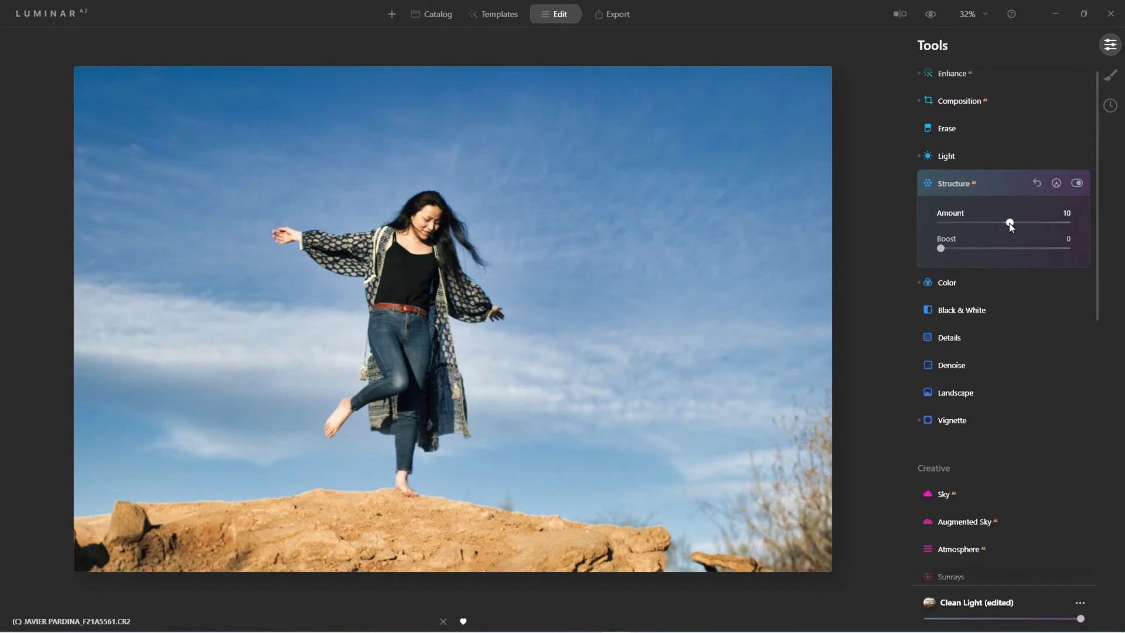
left_click_drag(1009, 223, 1013, 223)
left_click(959, 185)
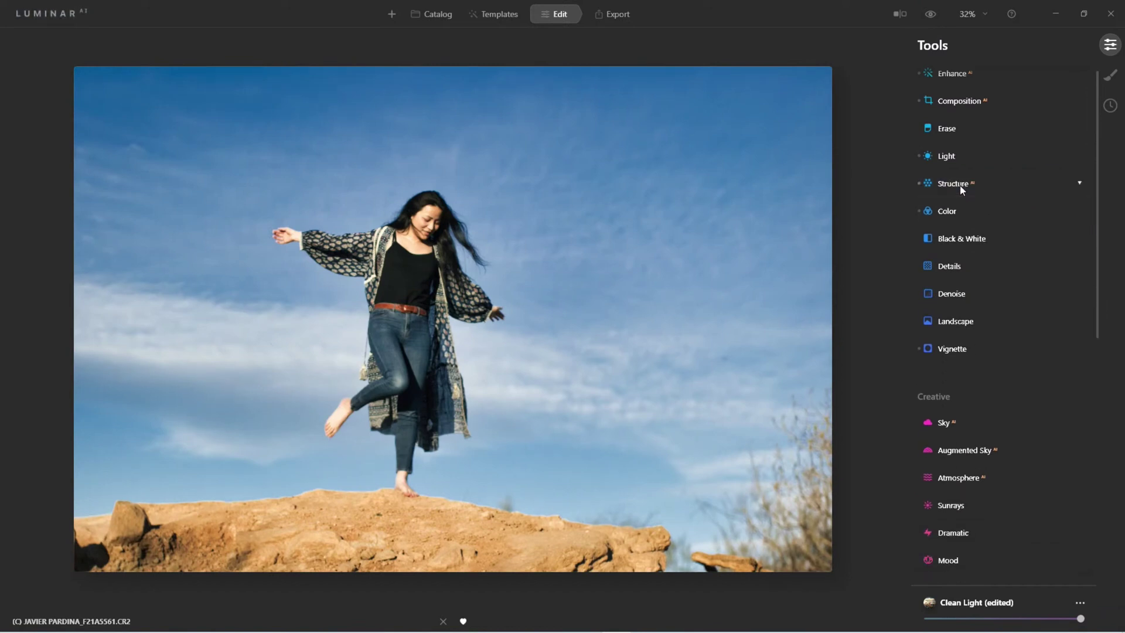
left_click(950, 213)
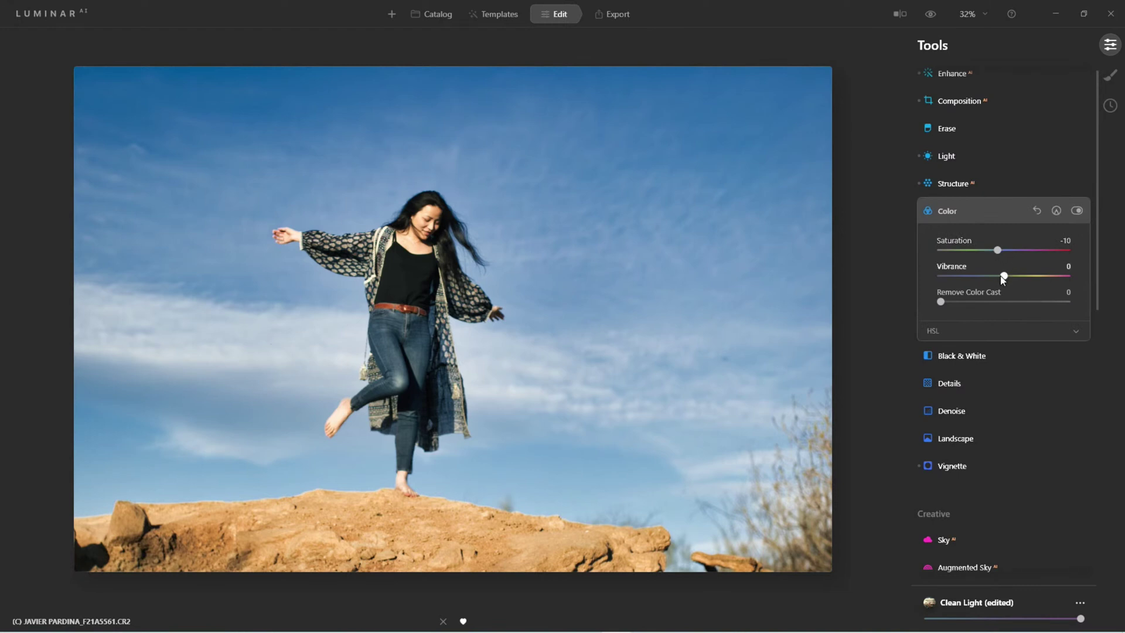
left_click_drag(1003, 277, 1013, 279)
left_click(951, 211)
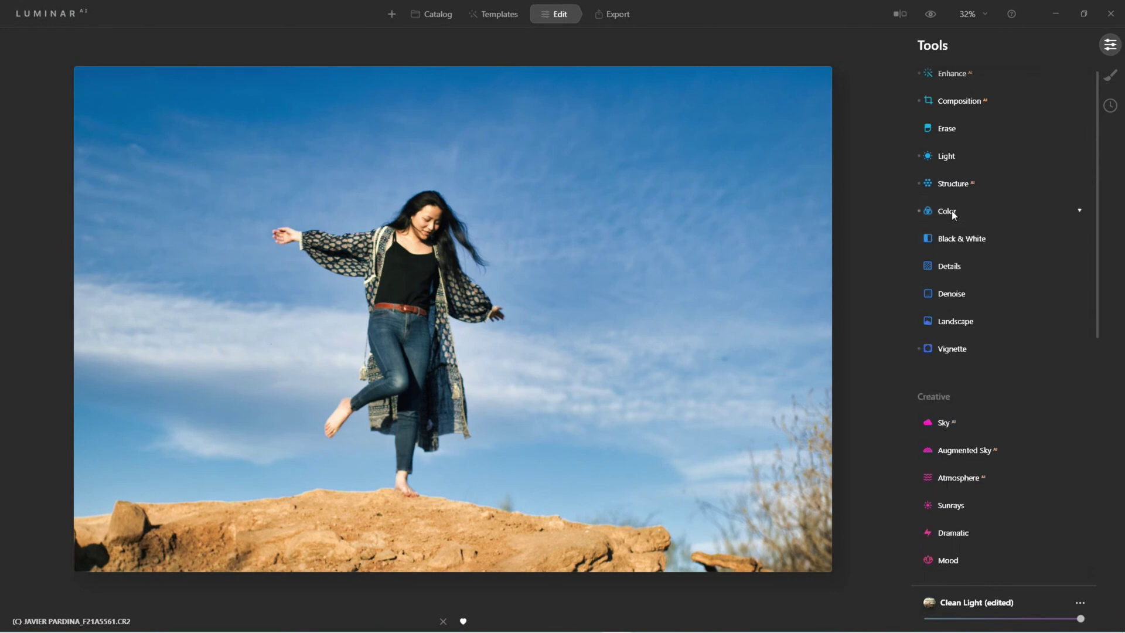
Set the Toning shadow saturation to 69, with the shadow hue back at 262.
scroll(968, 321, "down", 3)
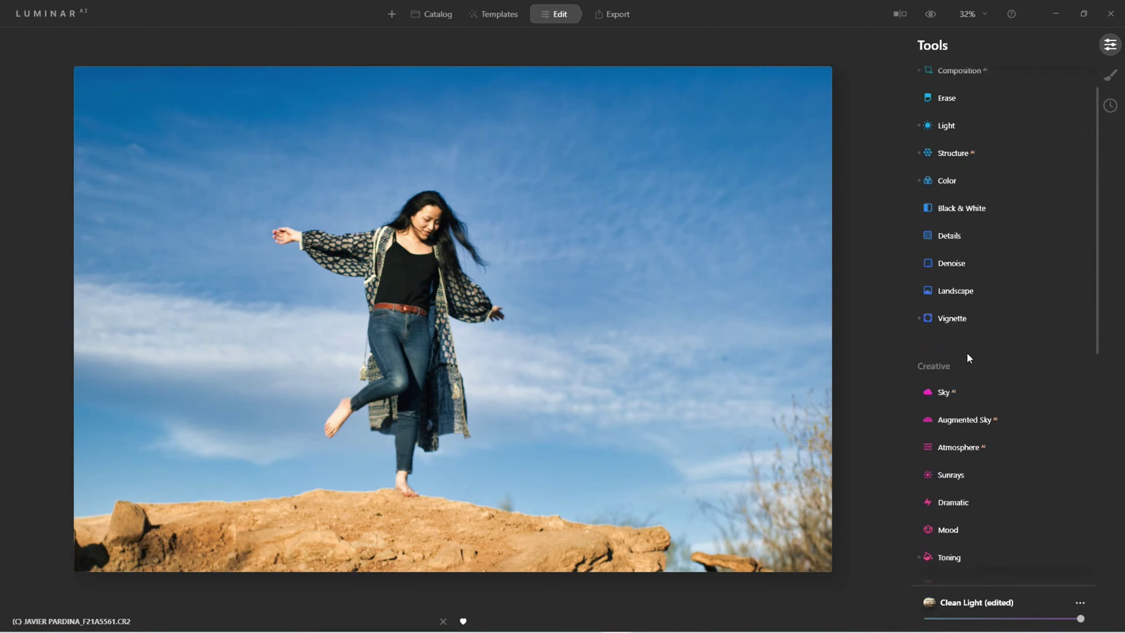
scroll(966, 358, "down", 1)
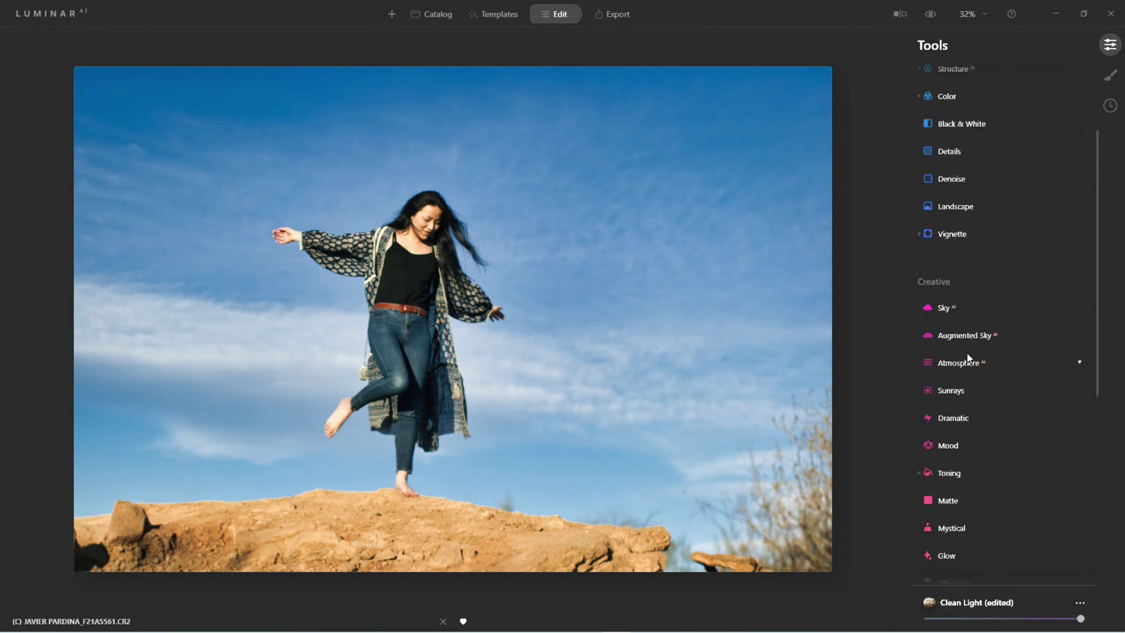
left_click(940, 475)
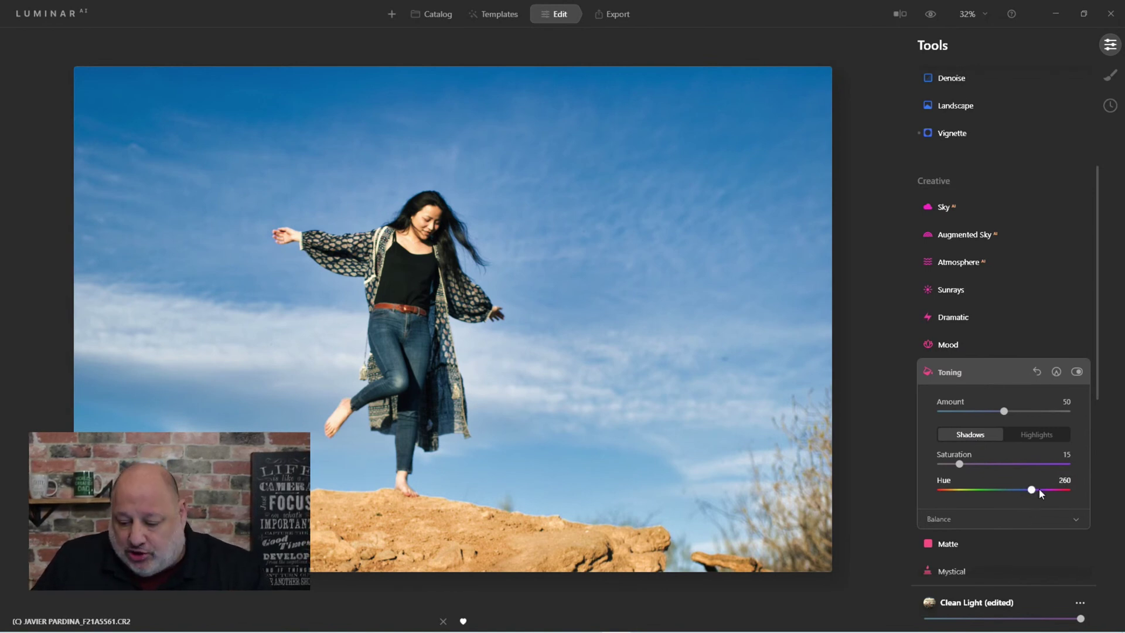
left_click_drag(1034, 489, 965, 497)
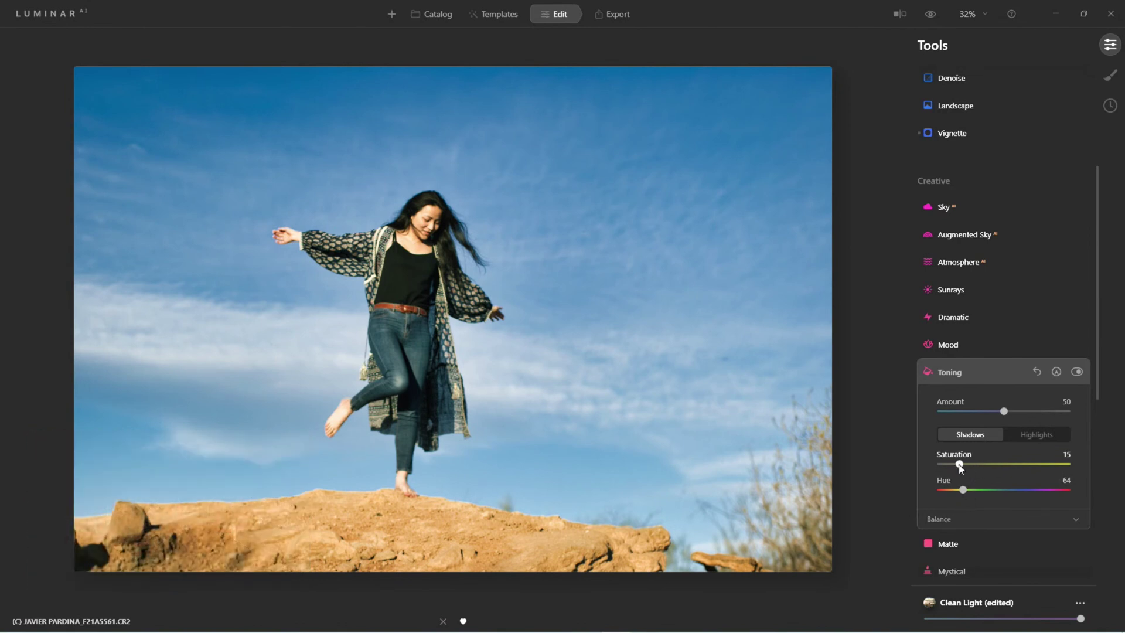
left_click_drag(955, 466, 1022, 465)
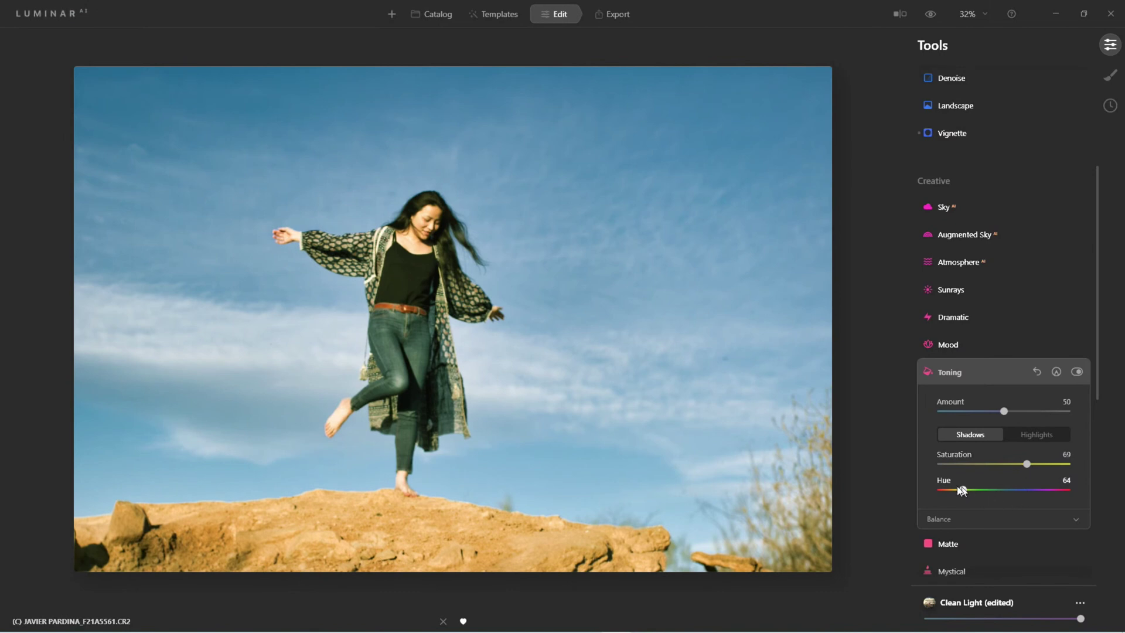
left_click_drag(962, 490, 1052, 495)
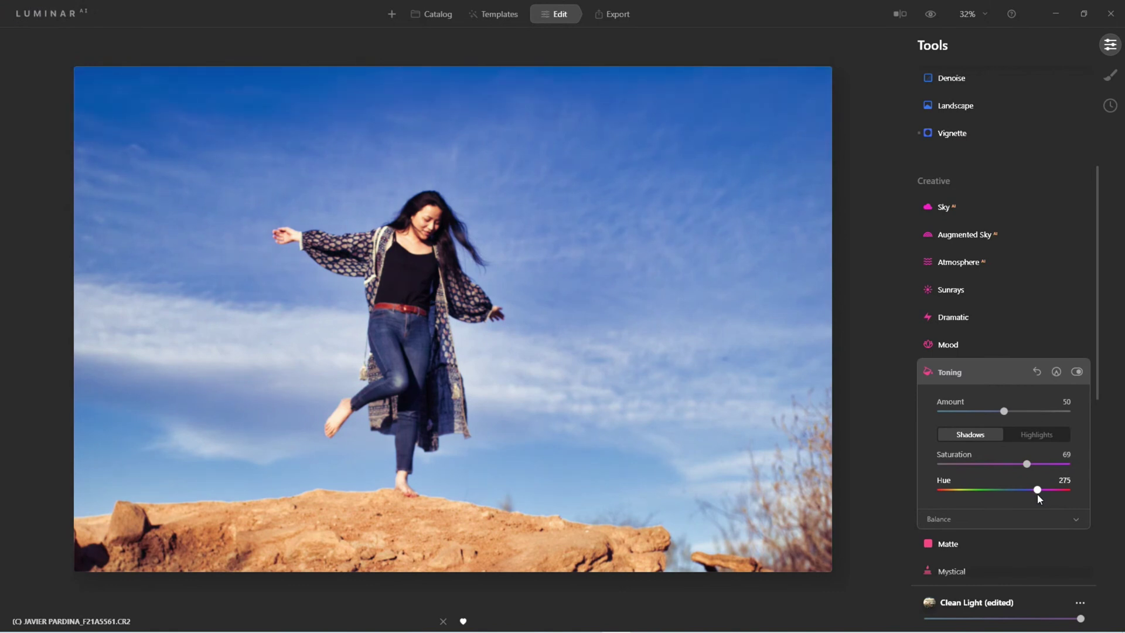
left_click_drag(1037, 493, 959, 497)
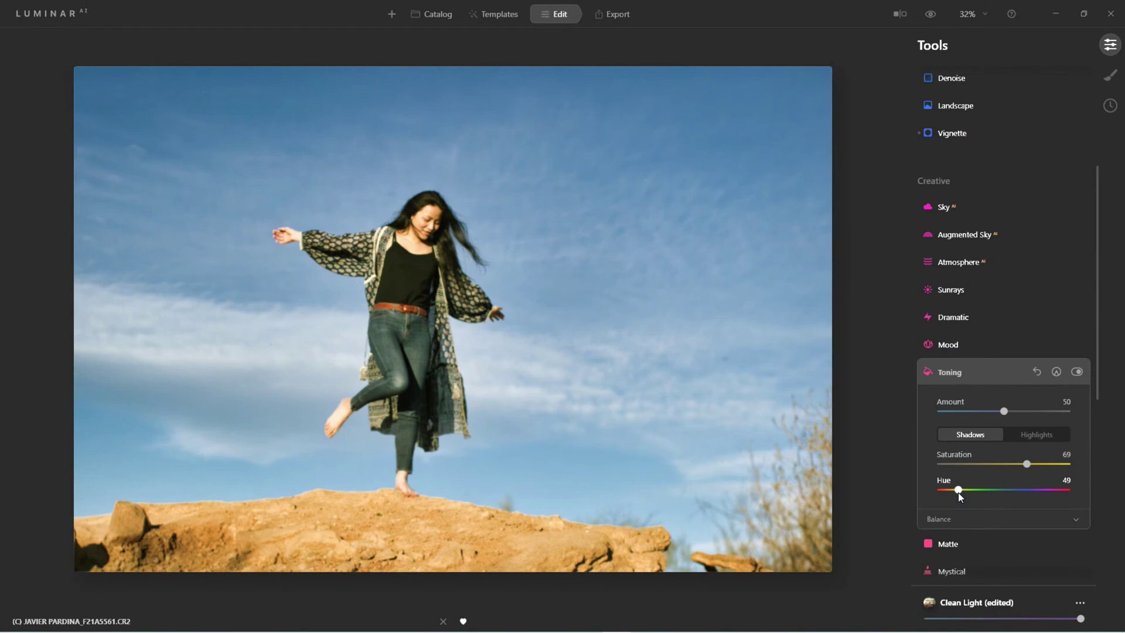
left_click_drag(960, 495, 1032, 494)
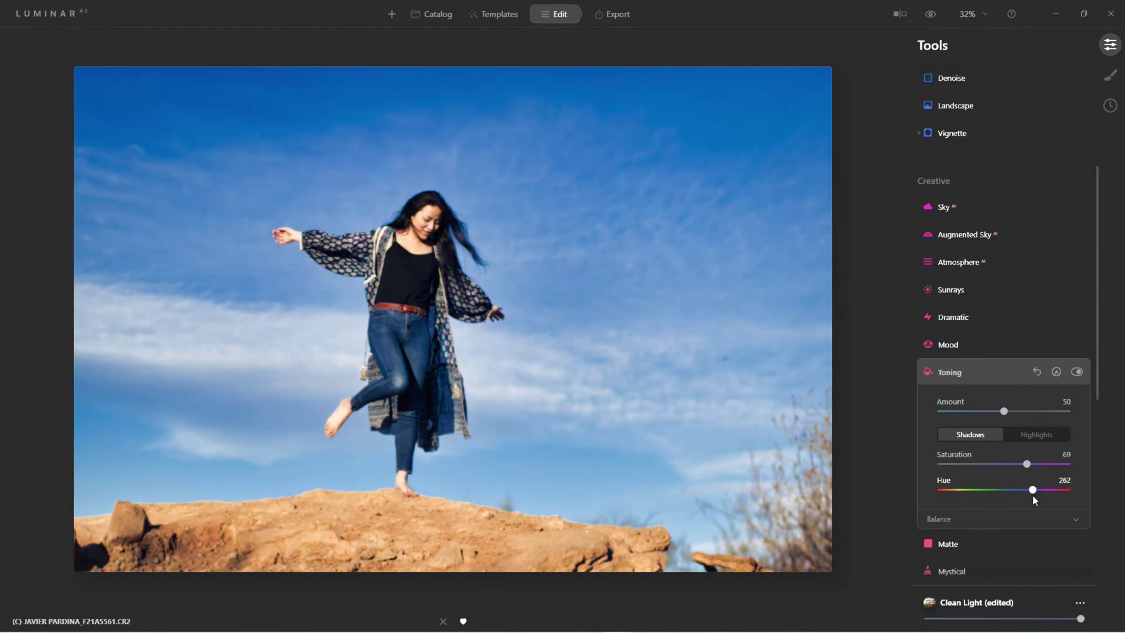
Tone the highlights purple at hue 279 and saturation 52, undoing an overshoot to 78.
left_click(1018, 434)
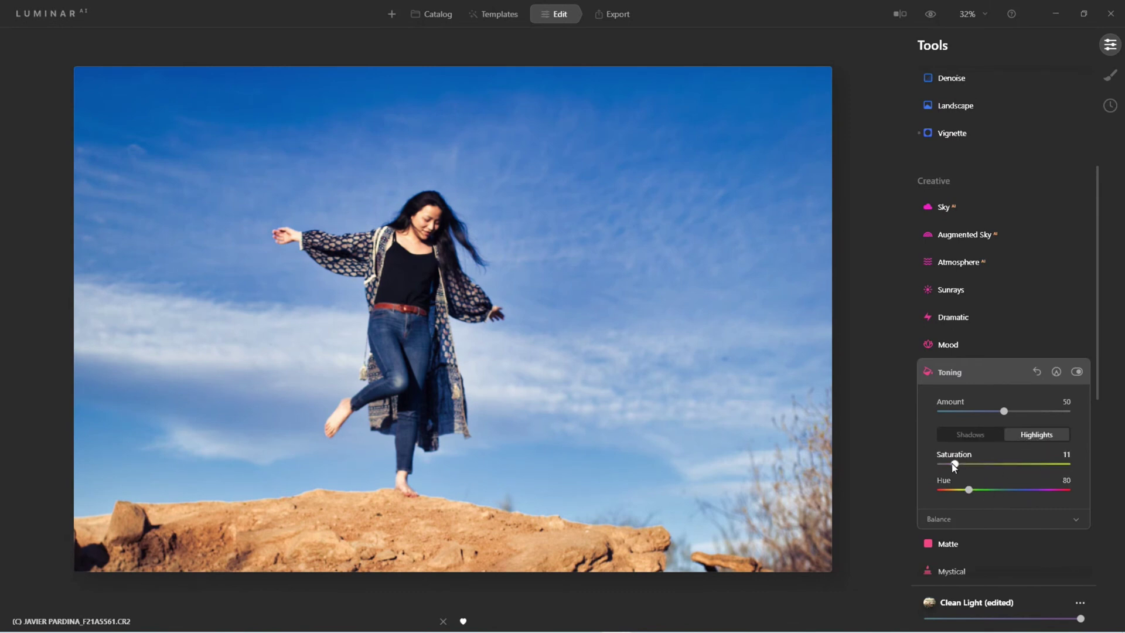
left_click_drag(952, 463, 996, 466)
left_click(967, 490)
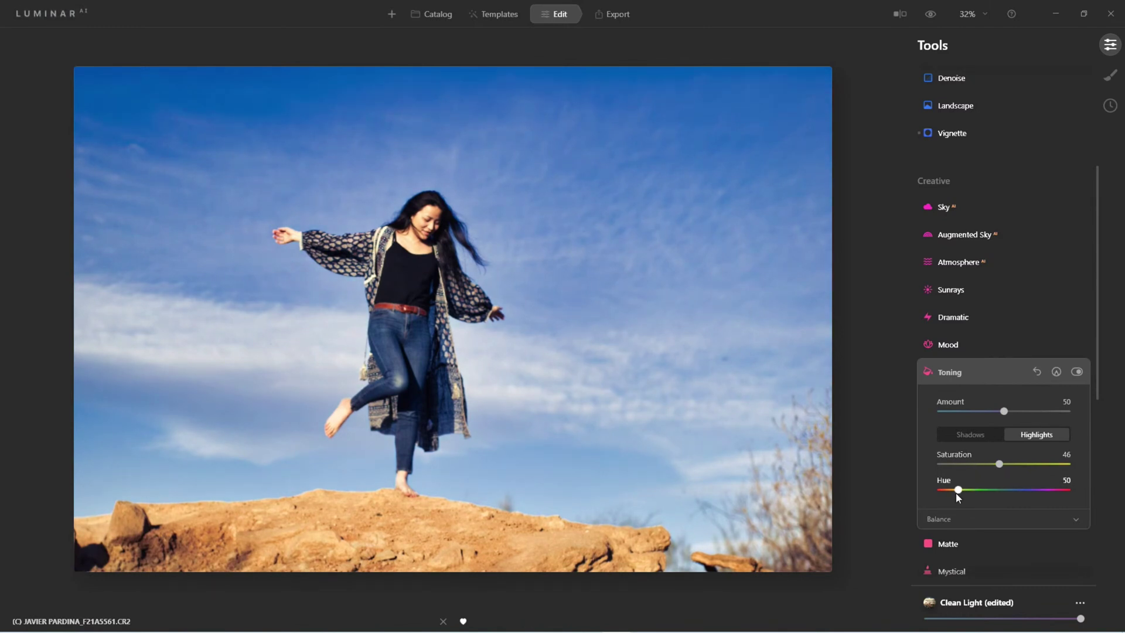
left_click_drag(958, 495, 1028, 497)
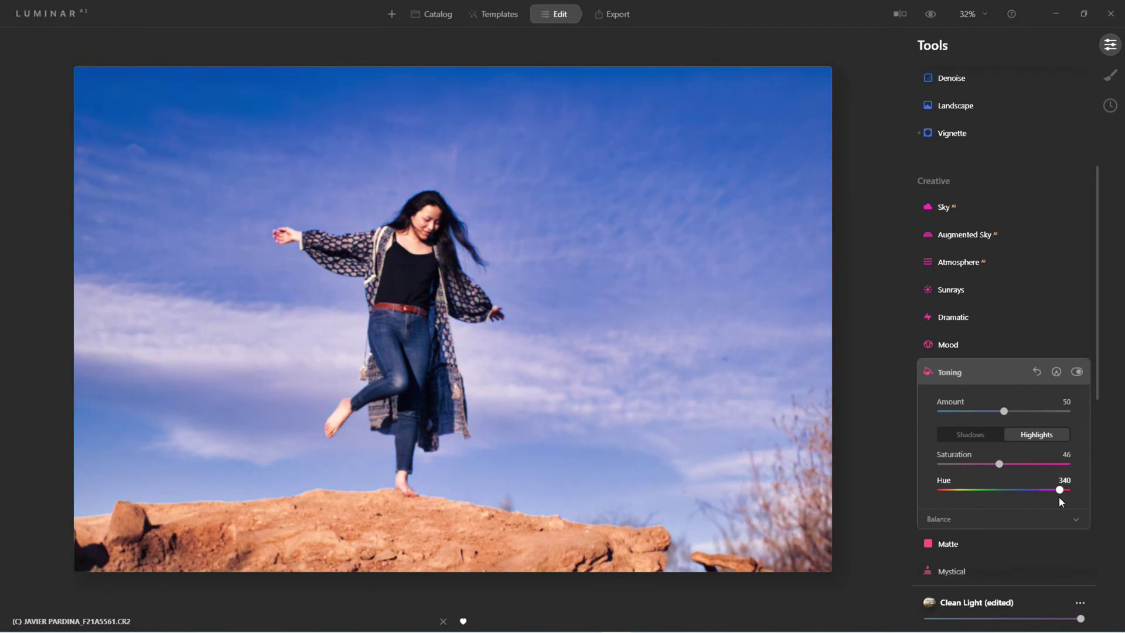
mouse_move(1039, 497)
left_mouse_down()
mouse_move(1014, 496)
mouse_move(1035, 496)
left_mouse_up()
left_click_drag(999, 464, 1039, 467)
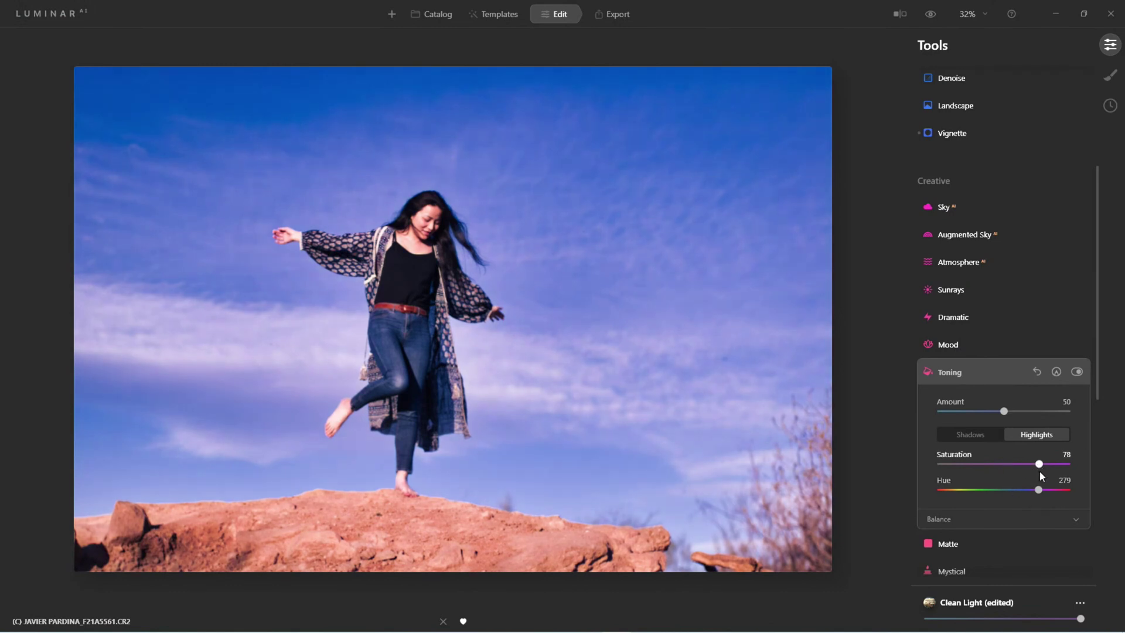
key("ctrl+z")
left_click(1077, 371)
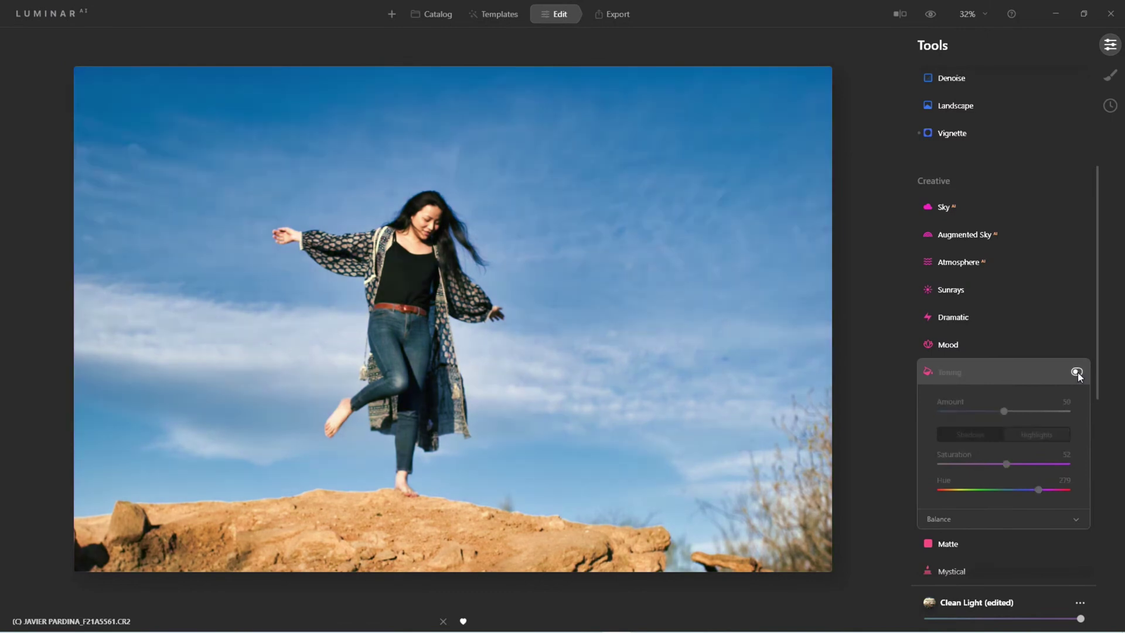
left_click(1078, 371)
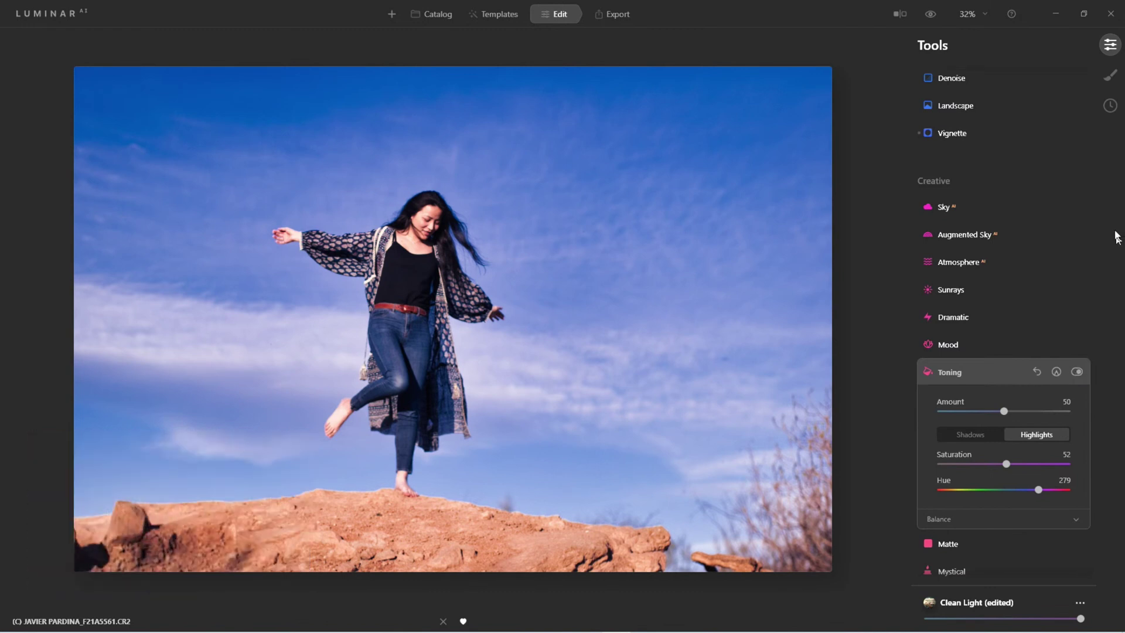
Apply a Vignette at Amount -51, Size 18 and Feather 41, then zoom to 100%.
scroll(997, 263, "up", 3)
left_click(945, 291)
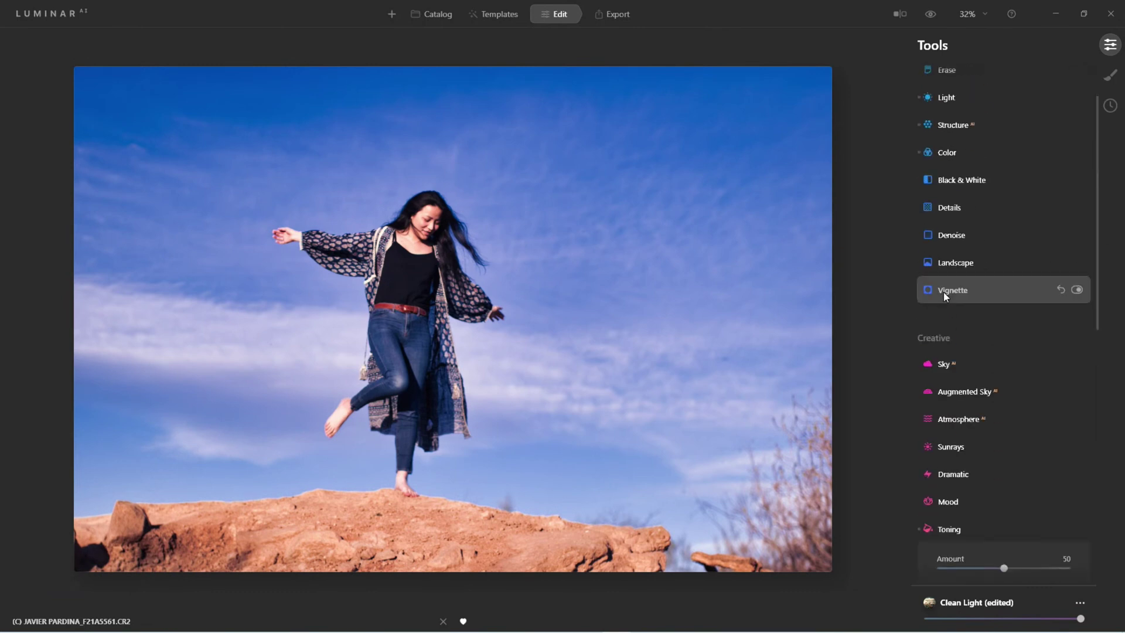
left_click(966, 321)
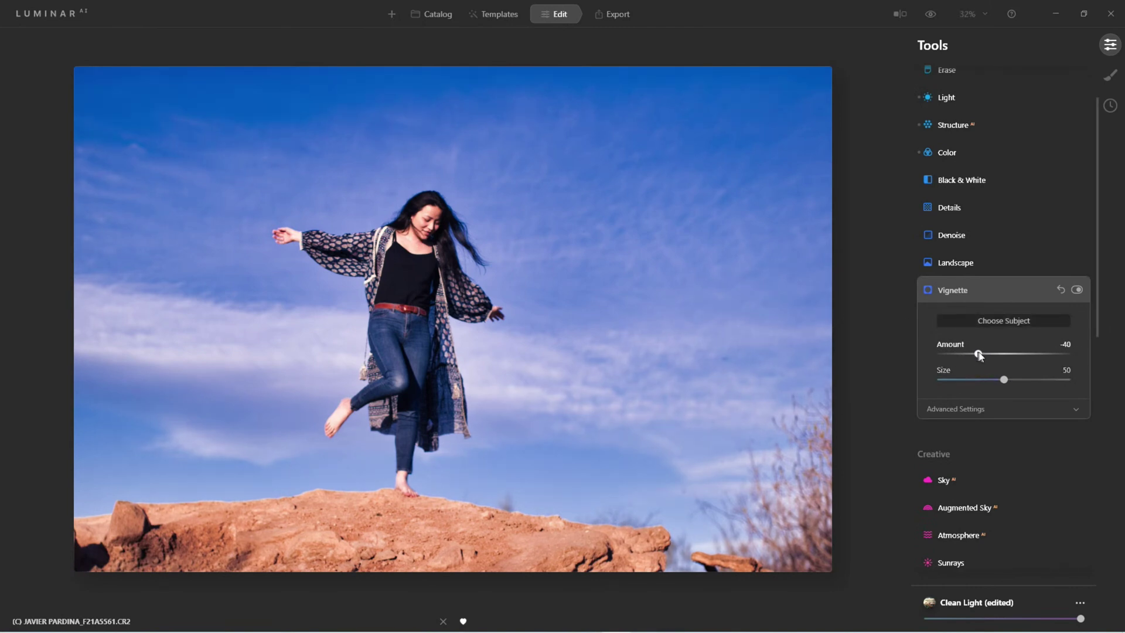
mouse_move(979, 355)
left_mouse_down()
mouse_move(964, 359)
mouse_move(959, 380)
mouse_move(961, 354)
mouse_move(972, 355)
left_mouse_up()
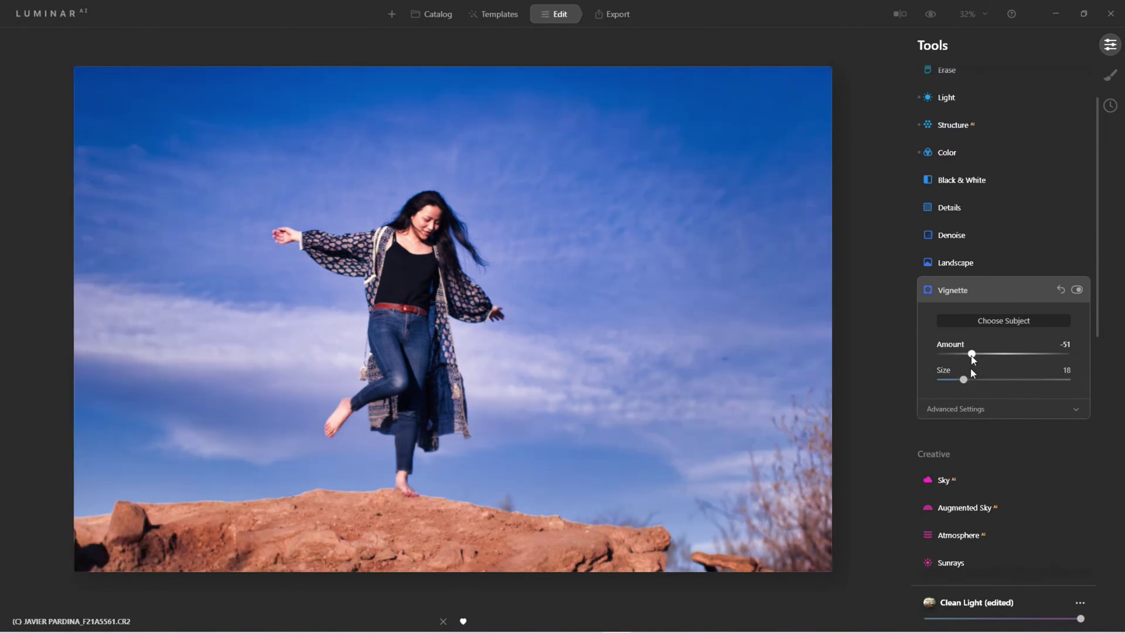
left_click(972, 412)
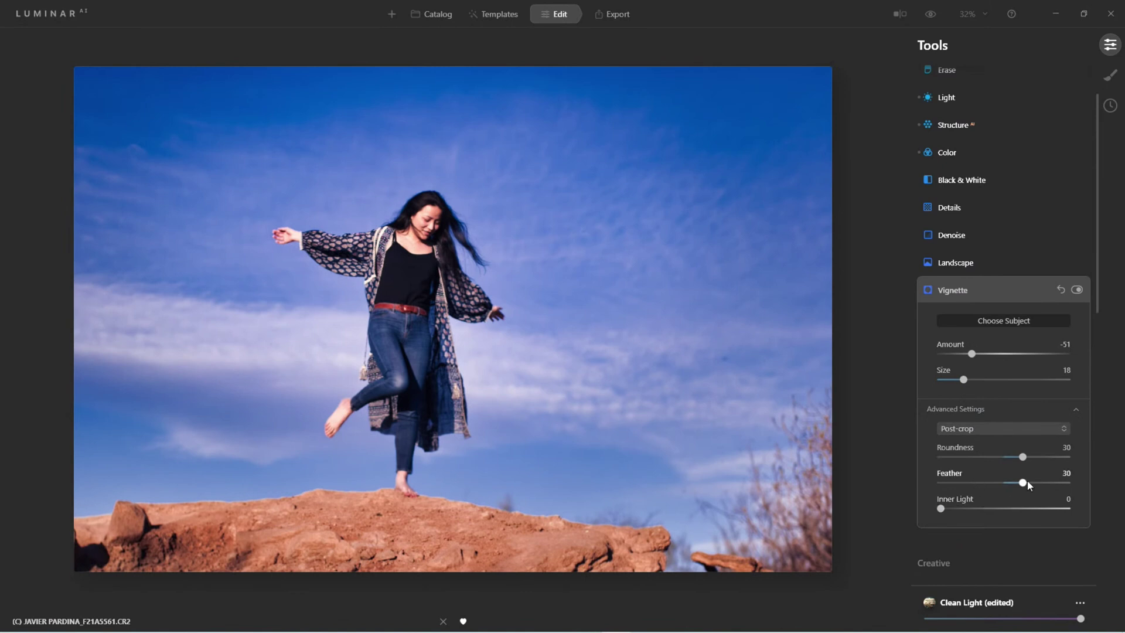
mouse_move(1053, 486)
left_mouse_down()
mouse_move(964, 483)
mouse_move(1042, 485)
mouse_move(1032, 490)
left_mouse_up()
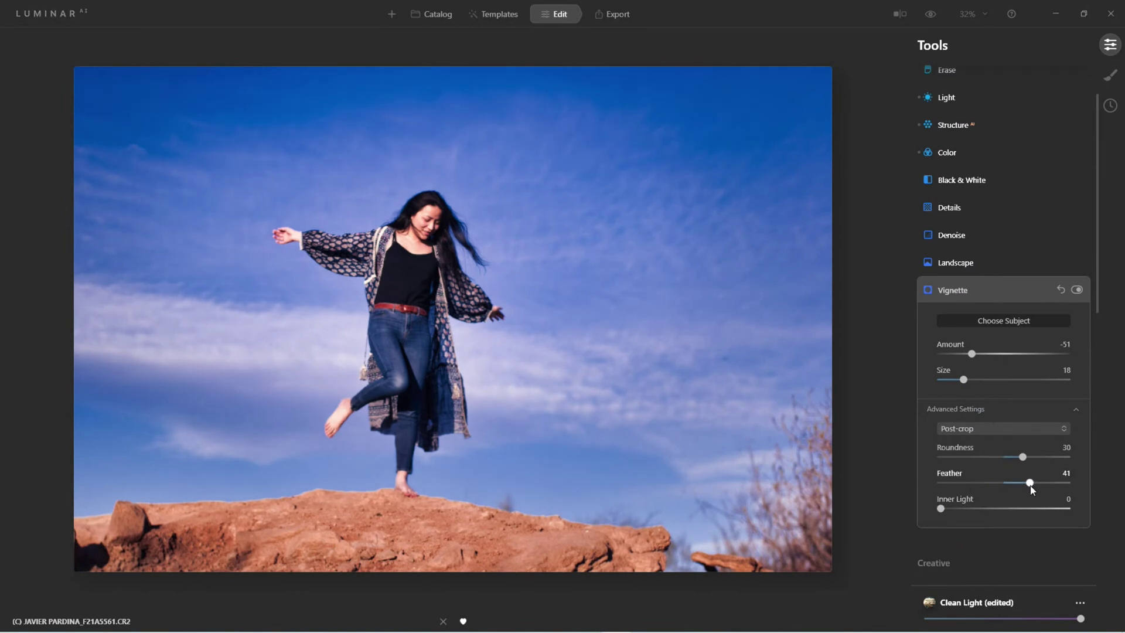
left_click(1079, 291)
left_click(1079, 292)
left_click(960, 291)
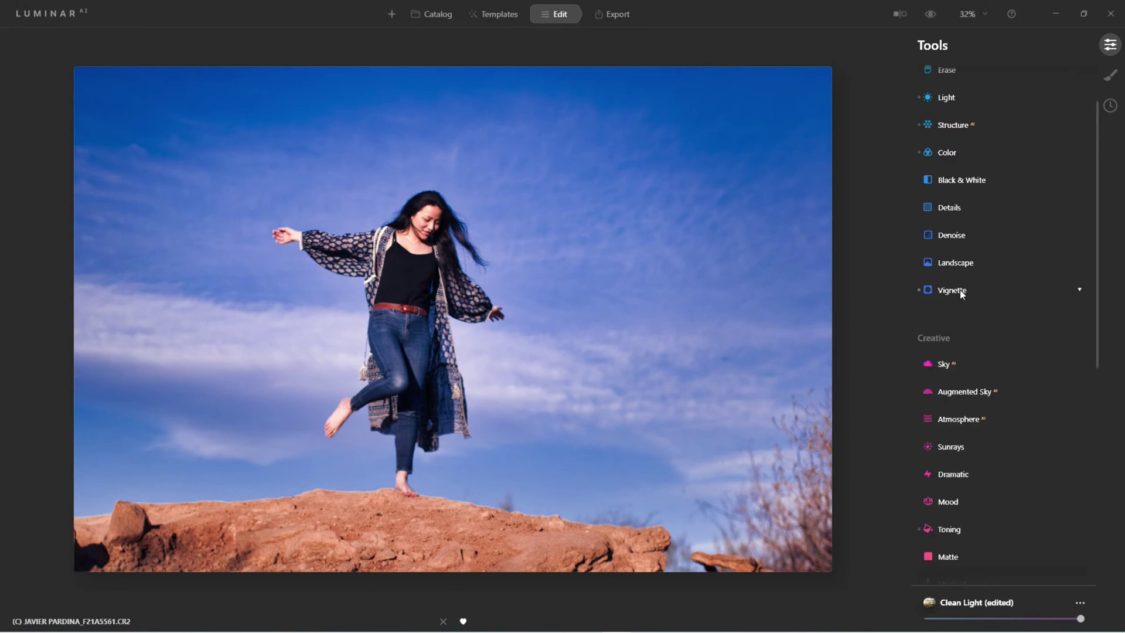
double_click(424, 217)
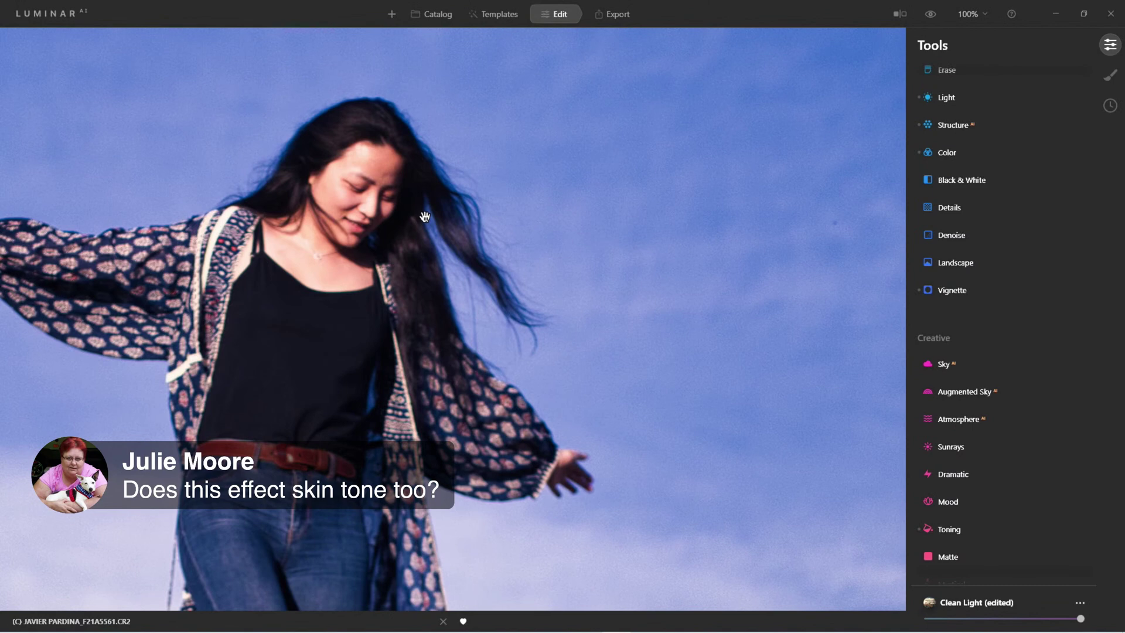
left_click(931, 14)
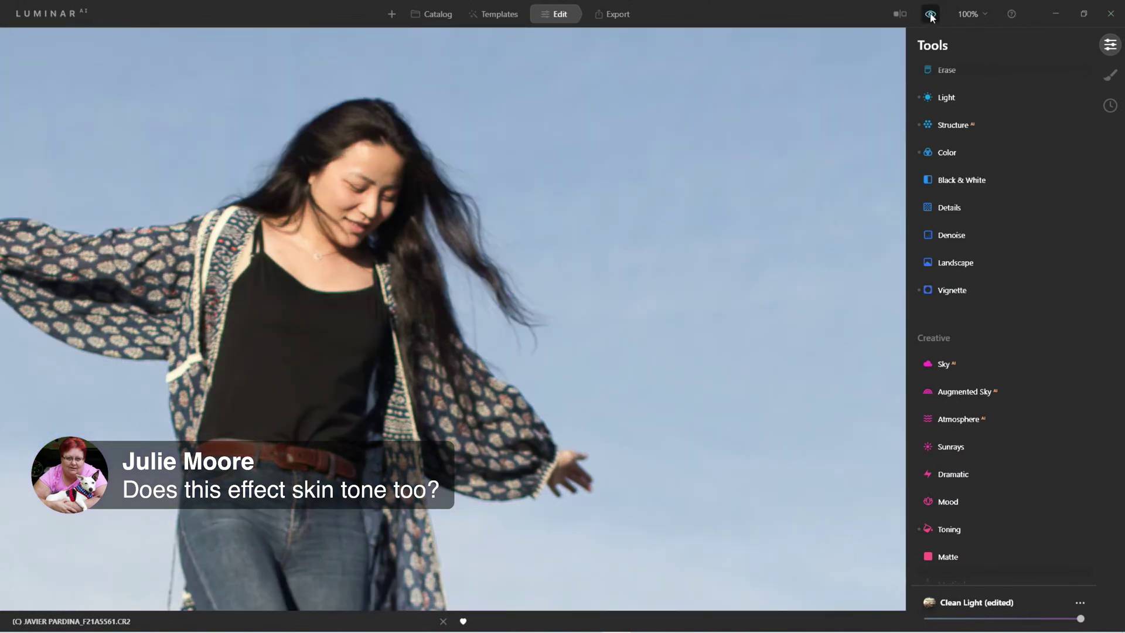
left_click(931, 15)
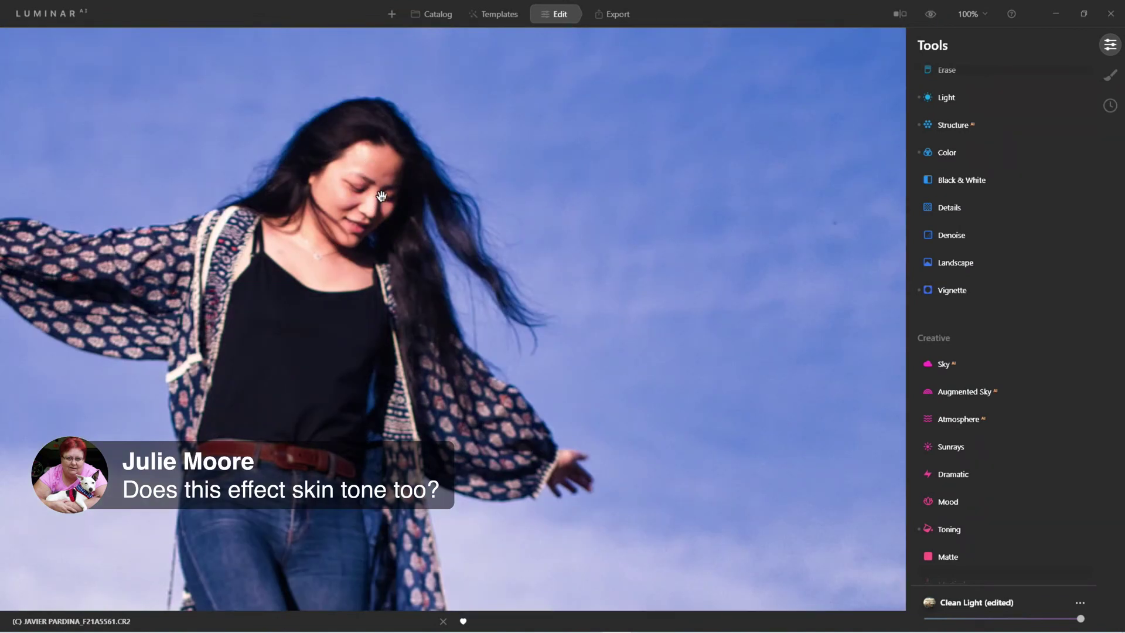
left_click(929, 15)
left_click(930, 16)
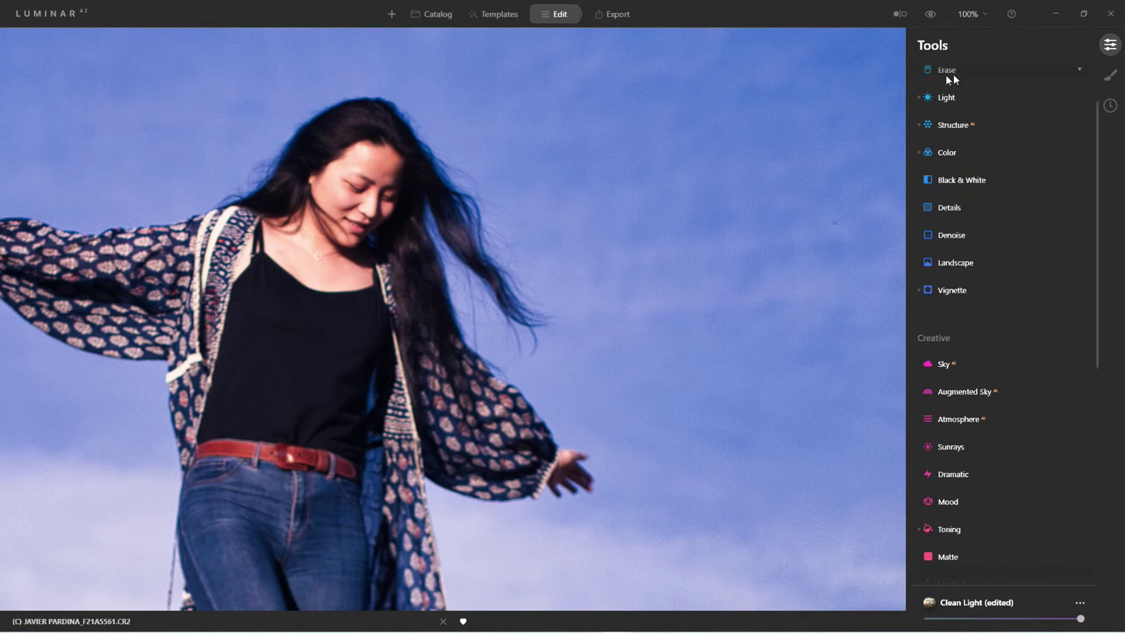
Add an erasing Paint Mask to Toning and brush the tint off the woman's face and neck.
scroll(989, 514, "down", 4)
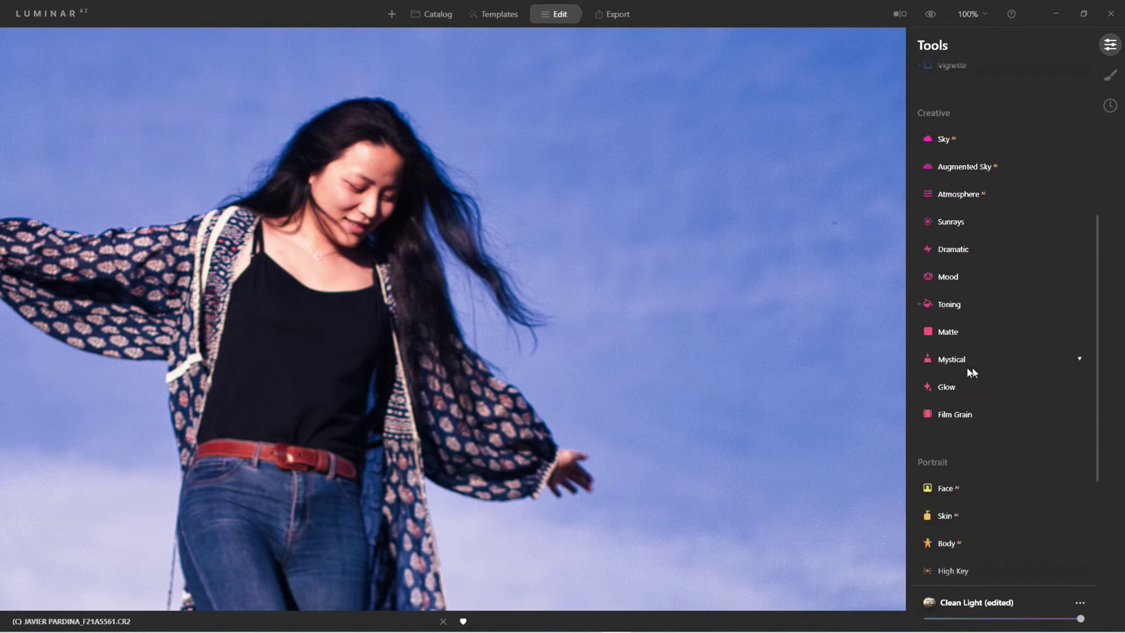
left_click(949, 305)
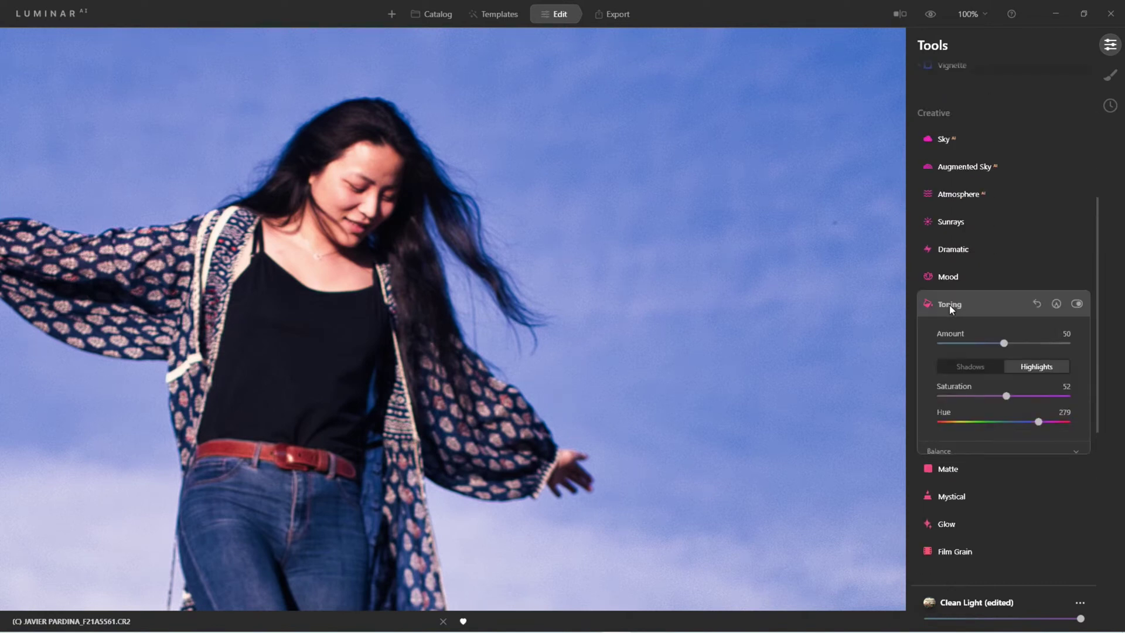
left_click(1056, 303)
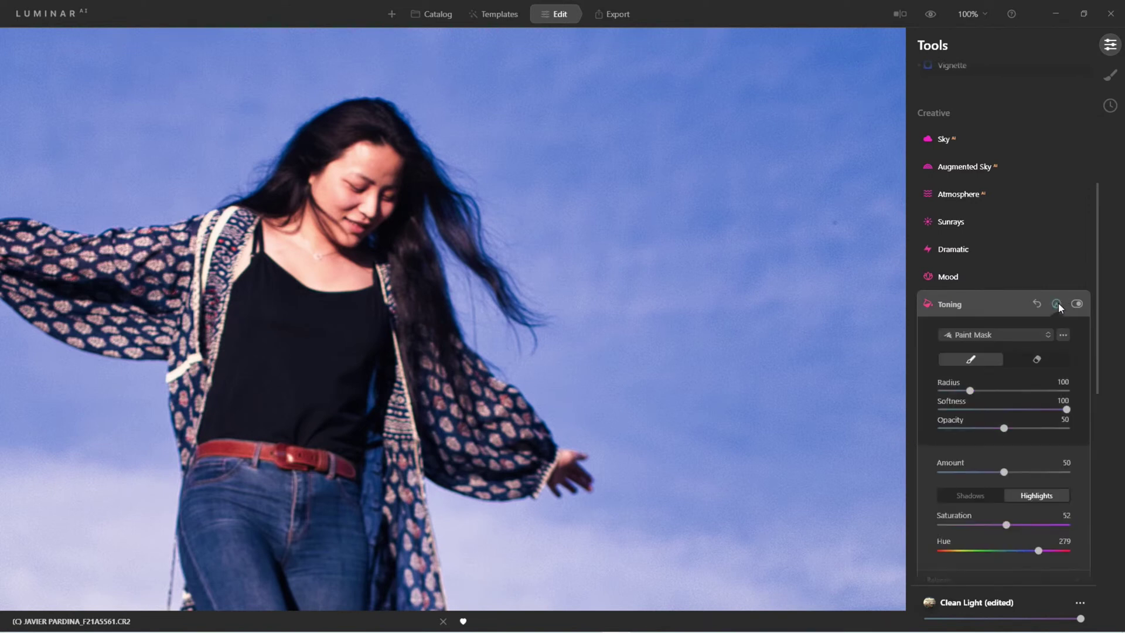
left_click(1037, 360)
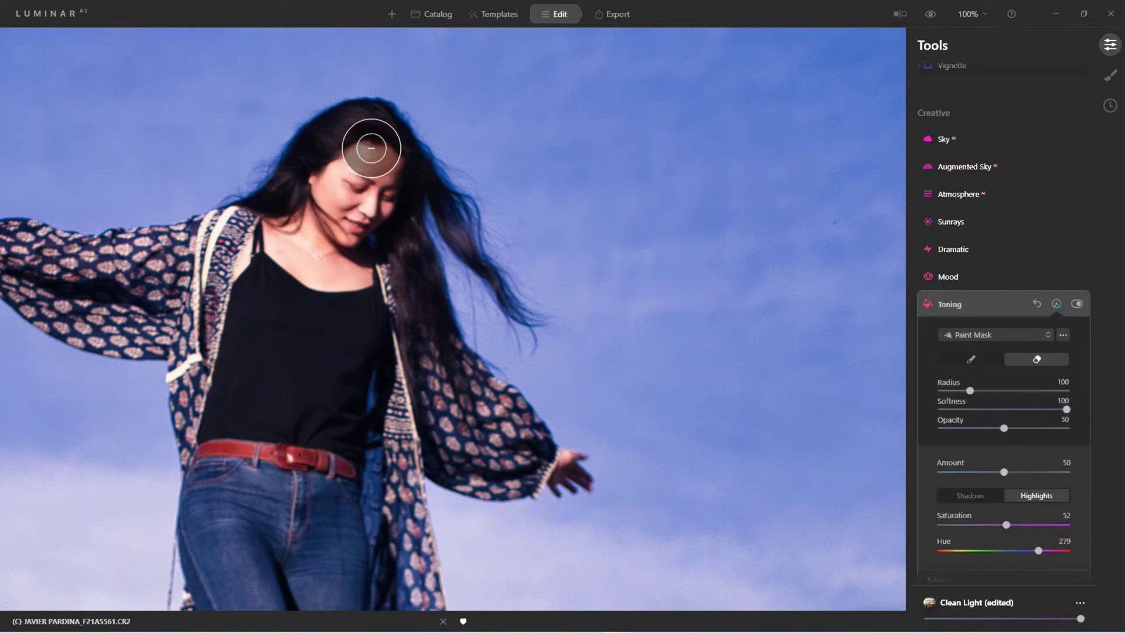
mouse_move(322, 255)
left_mouse_down()
mouse_move(359, 235)
mouse_move(327, 254)
mouse_move(370, 156)
mouse_move(298, 251)
mouse_move(344, 229)
mouse_move(326, 255)
mouse_move(339, 170)
mouse_move(307, 228)
left_mouse_up()
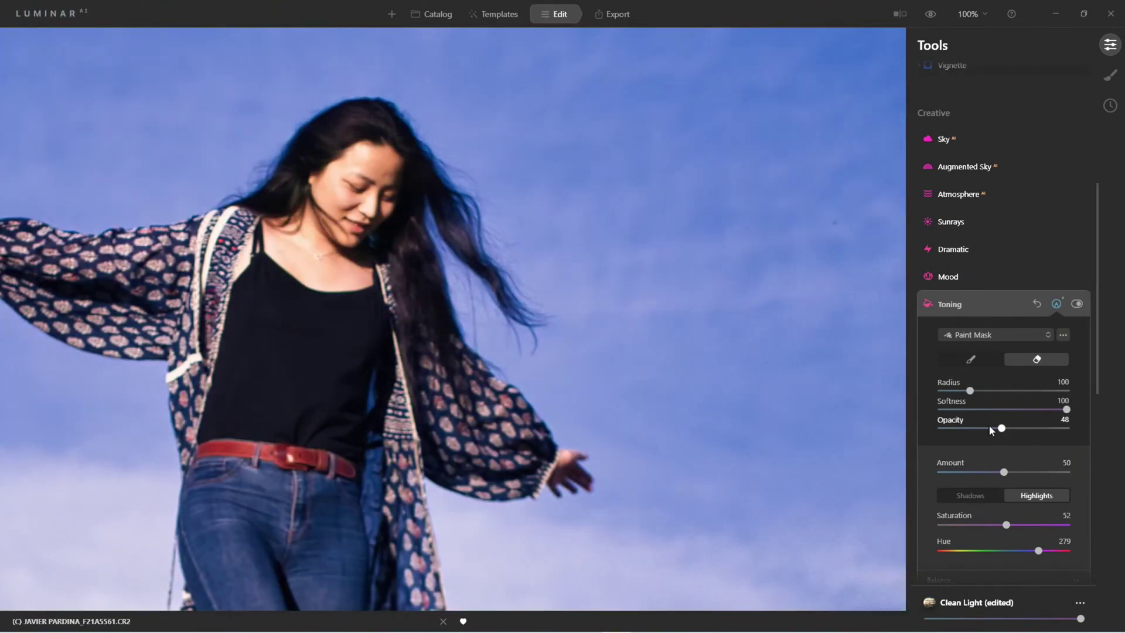
mouse_move(371, 221)
left_mouse_down()
mouse_move(349, 174)
mouse_move(281, 231)
mouse_move(319, 259)
mouse_move(359, 258)
mouse_move(352, 194)
mouse_move(363, 158)
mouse_move(369, 188)
mouse_move(358, 195)
mouse_move(382, 169)
mouse_move(374, 201)
mouse_move(352, 230)
left_mouse_up()
left_click(1077, 303)
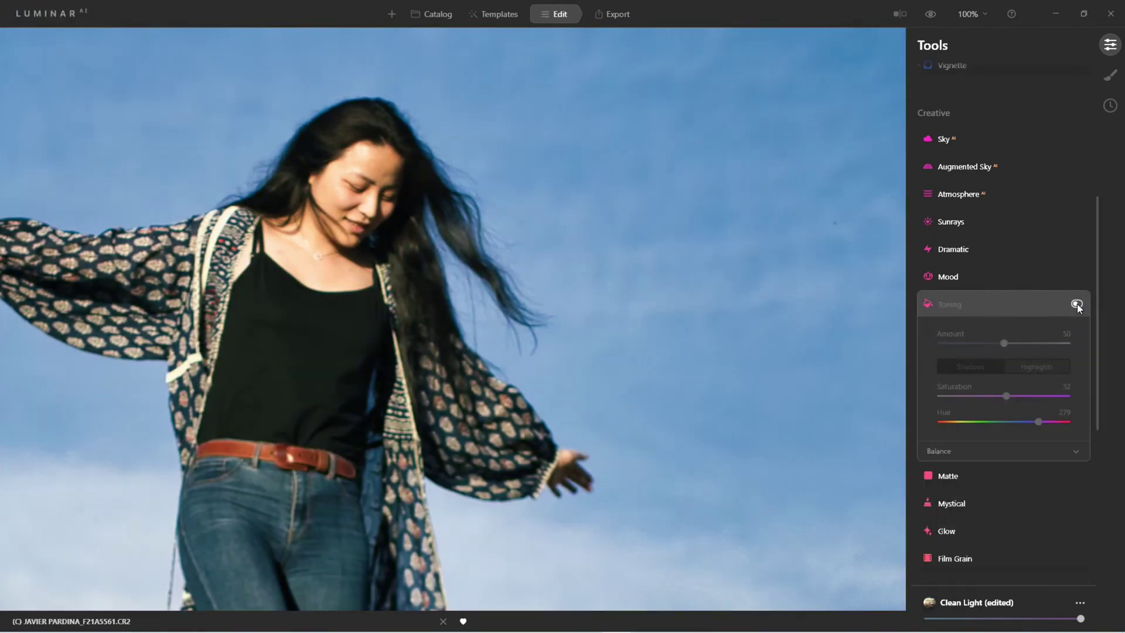
left_click(1077, 303)
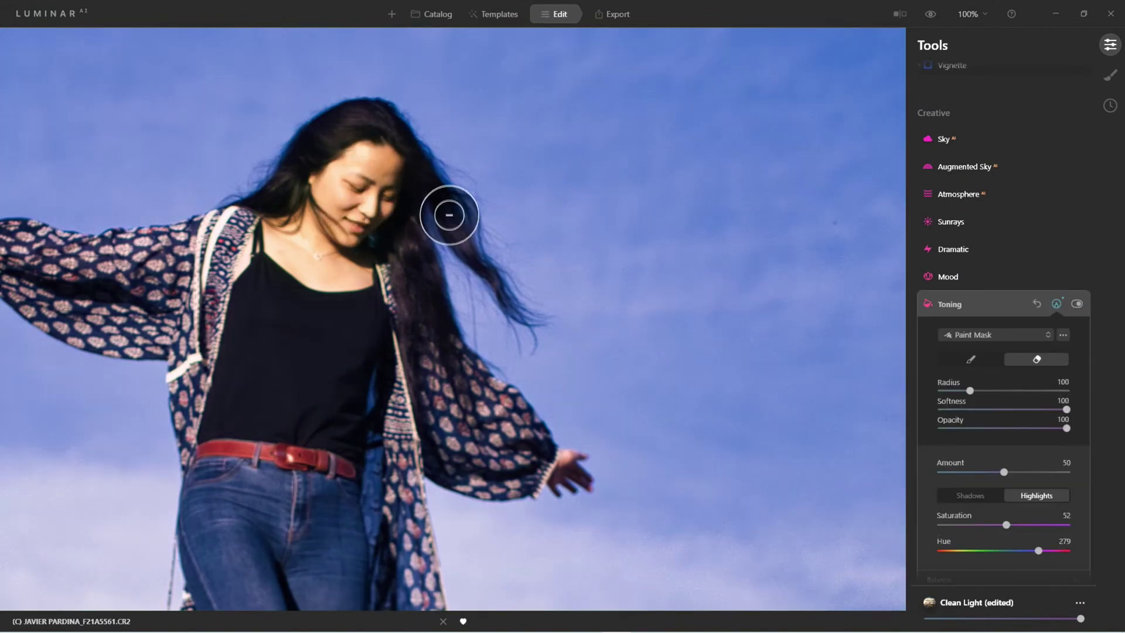
key("ctrl+0")
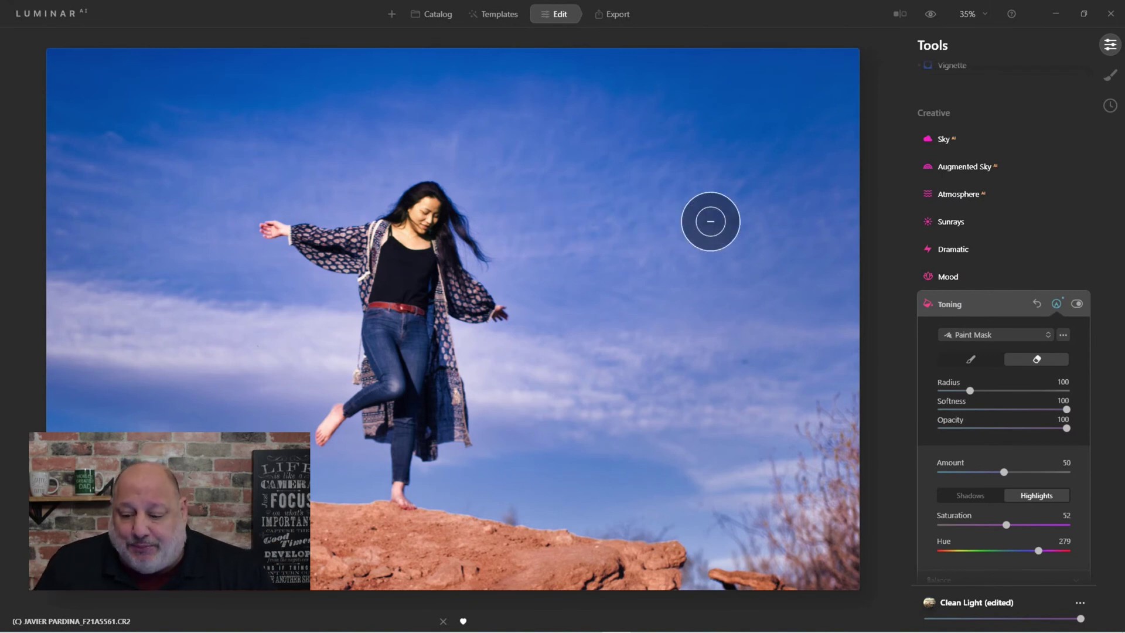
Show the Toning paint mask as an overlay, then clear the mask entirely.
left_click(1055, 304)
left_click(1056, 304)
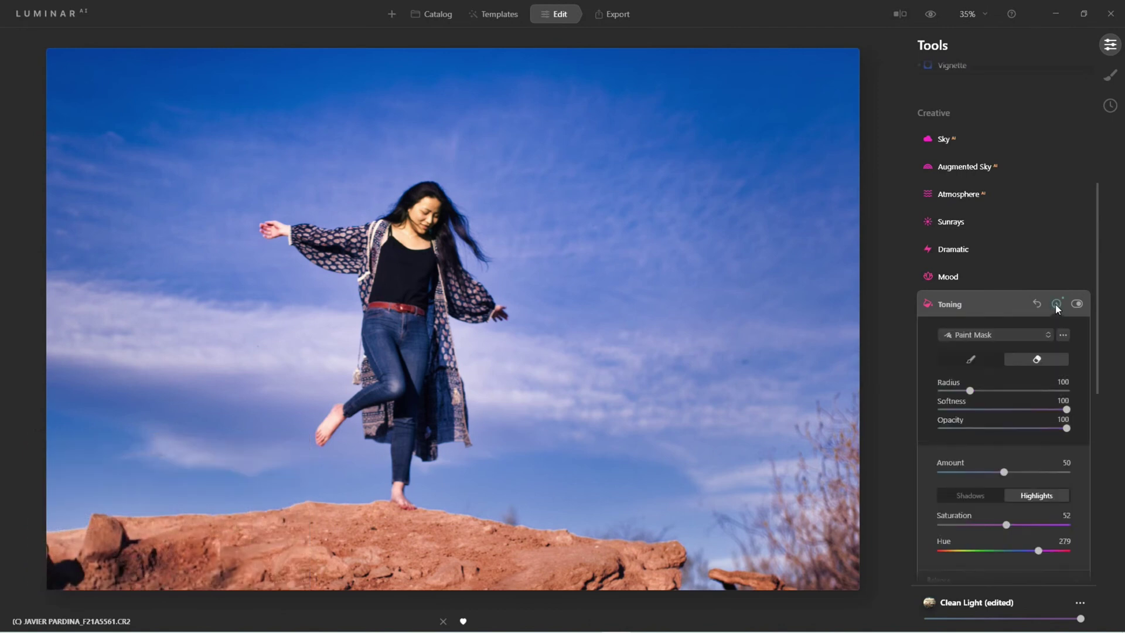
left_click(1063, 335)
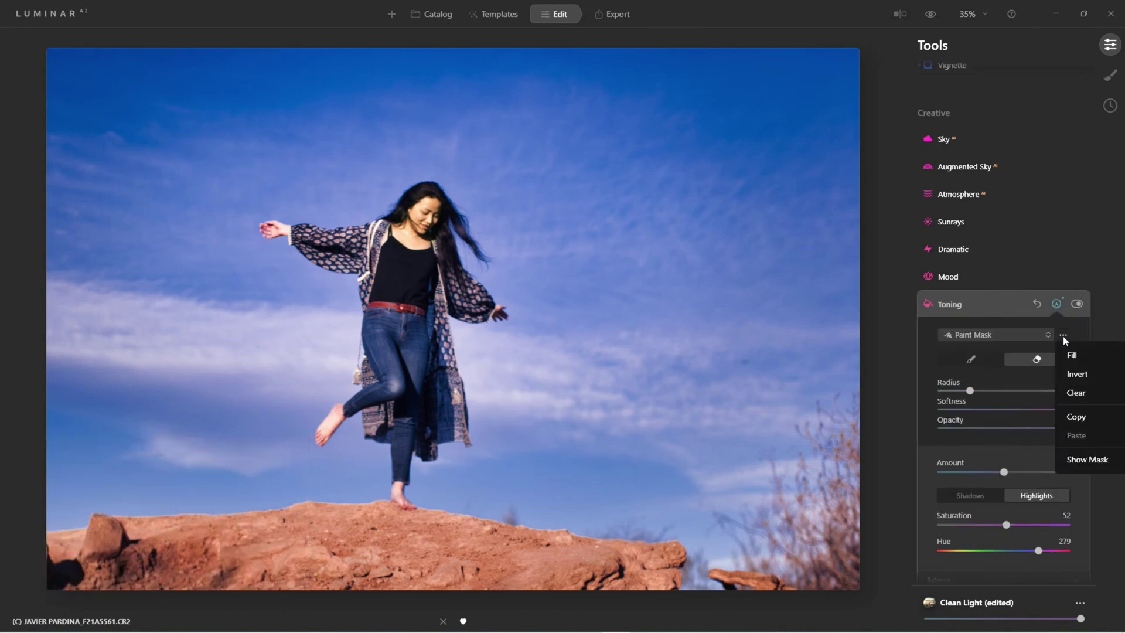
left_click(1091, 459)
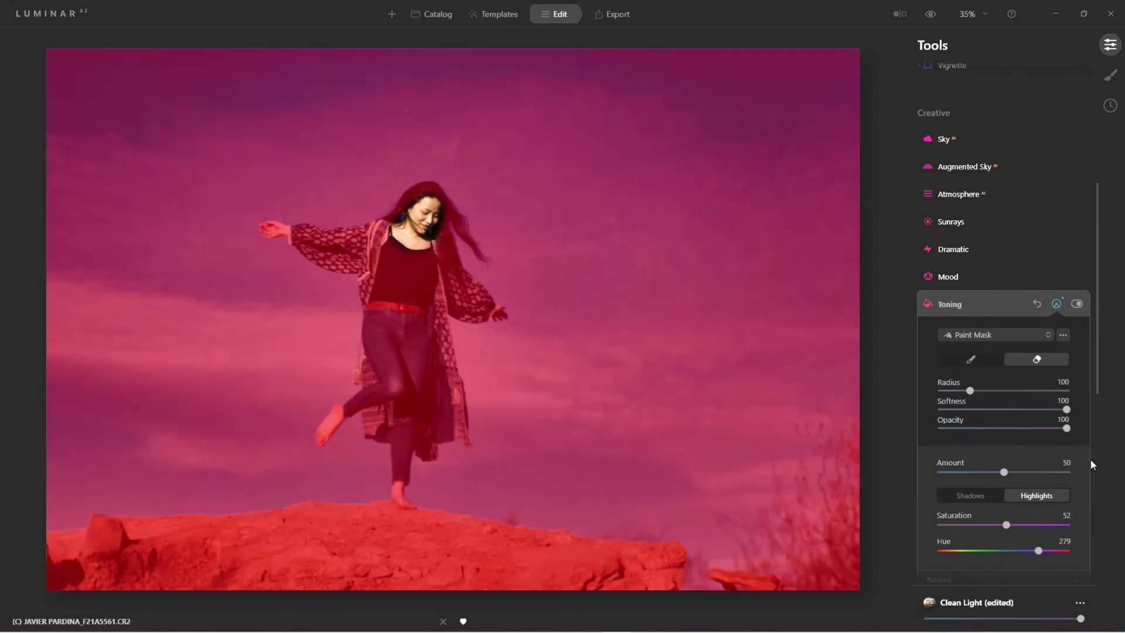
left_click(1064, 335)
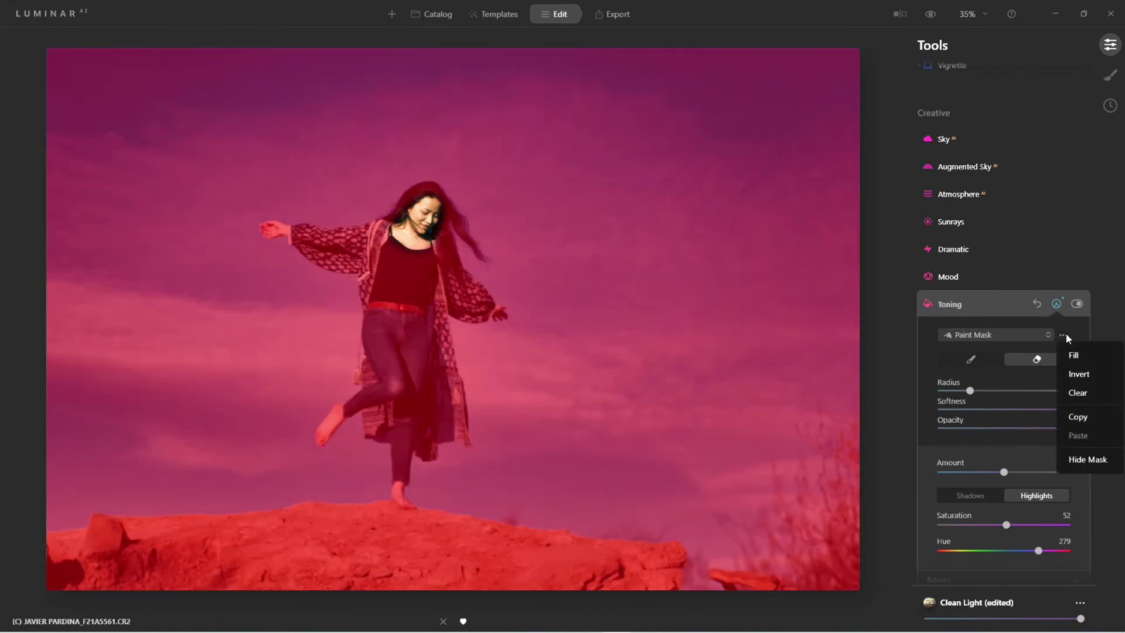
left_click(1075, 390)
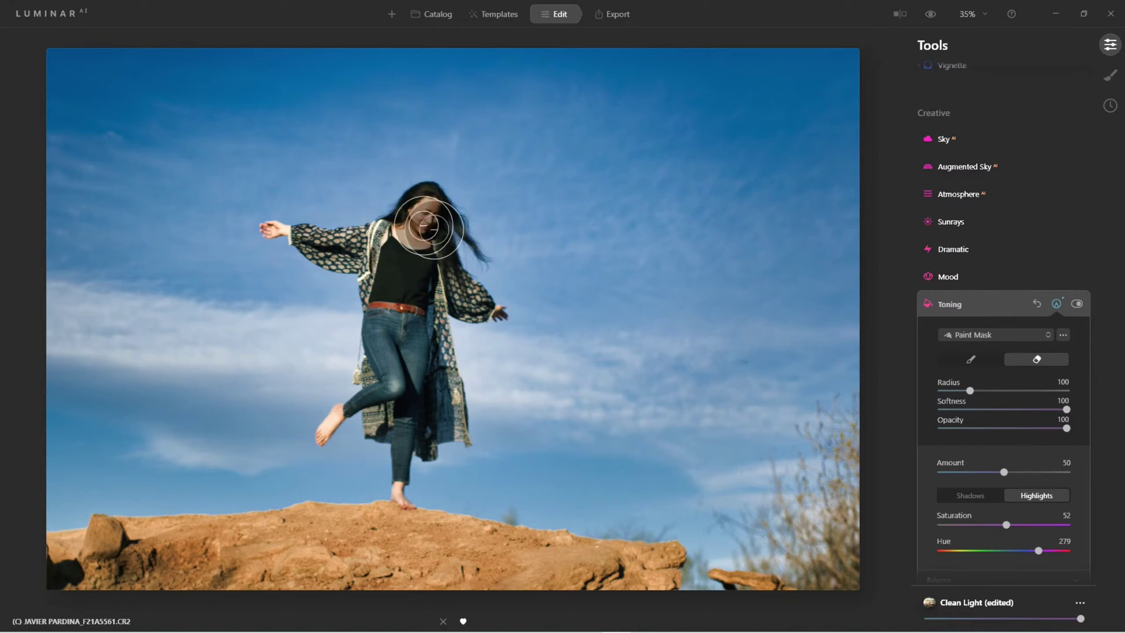
Close the Toning paint mask and collapse the Toning tool.
left_click(1055, 303)
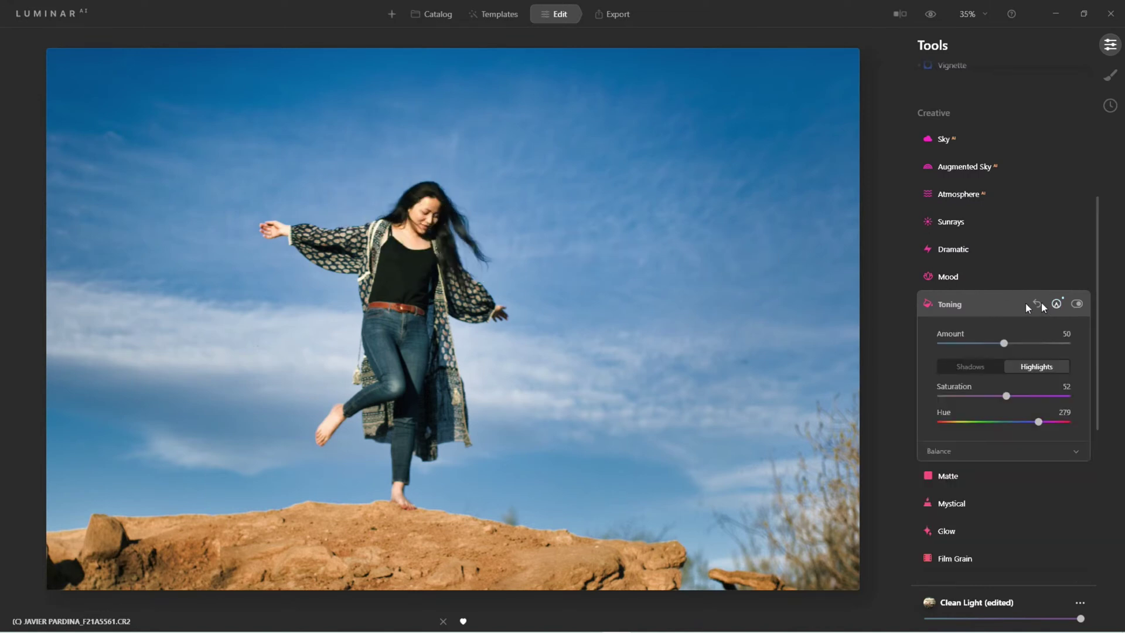
left_click(953, 305)
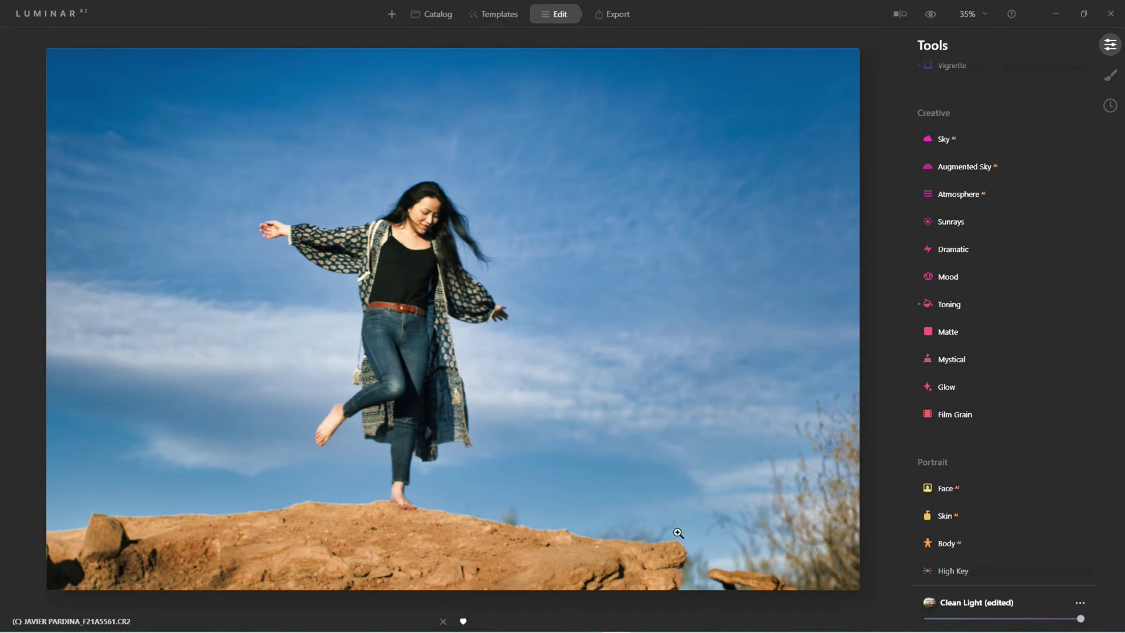
scroll(1049, 401, "down", 3)
Add a Basic Local Masking layer with Exposure -1.35 and Saturation -23.
scroll(1045, 407, "up", 1)
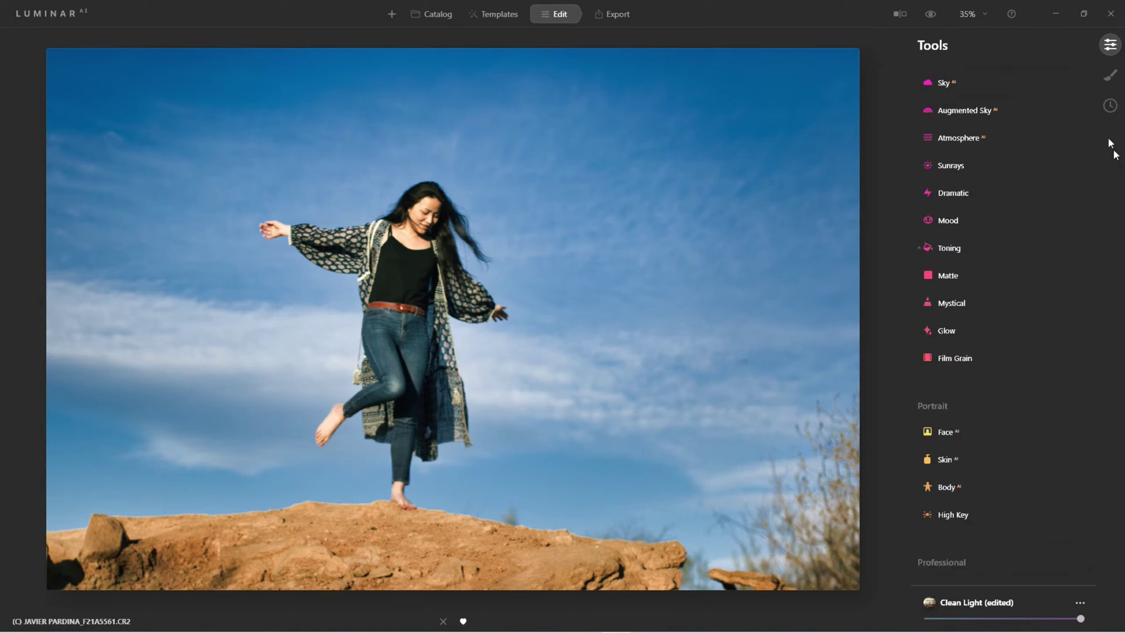
left_click(1111, 76)
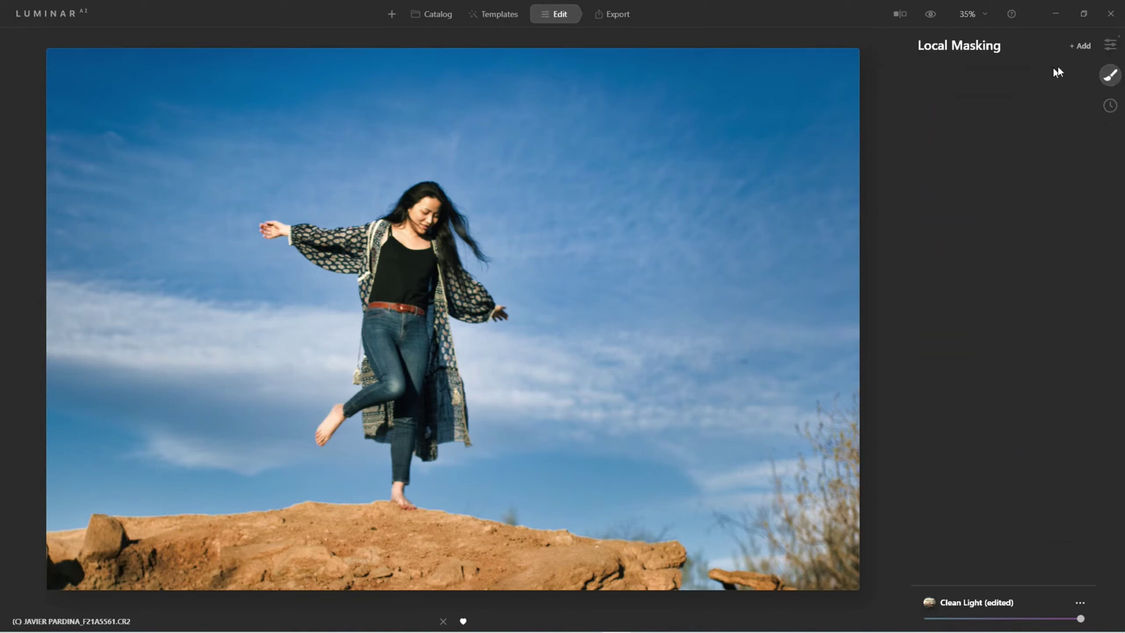
left_click(1079, 47)
left_click(1075, 70)
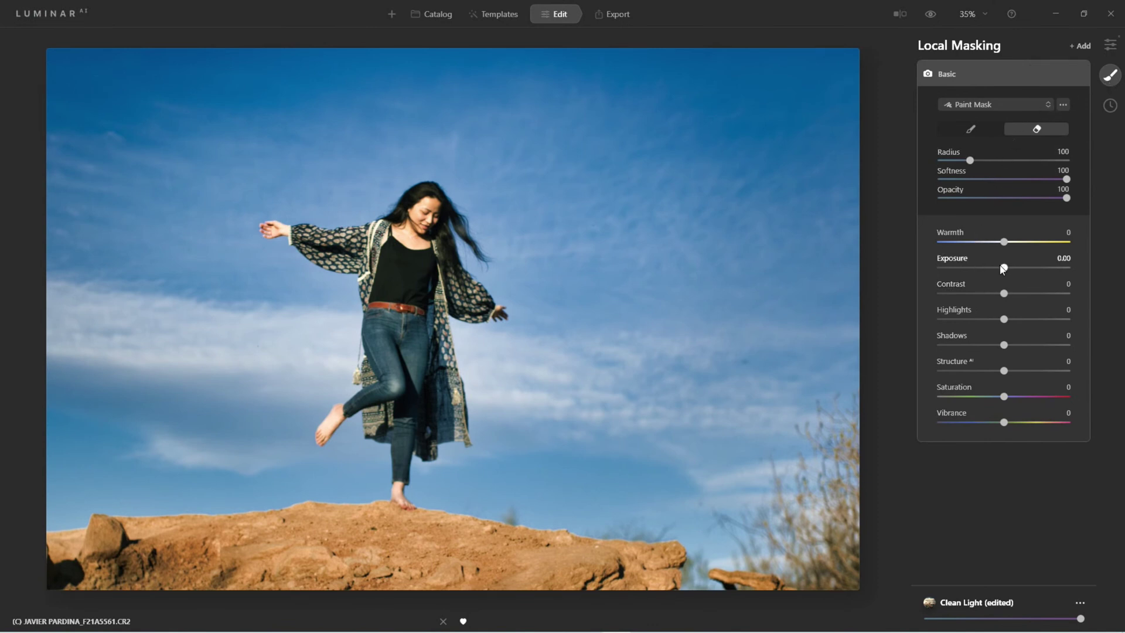
left_click_drag(1005, 273, 988, 276)
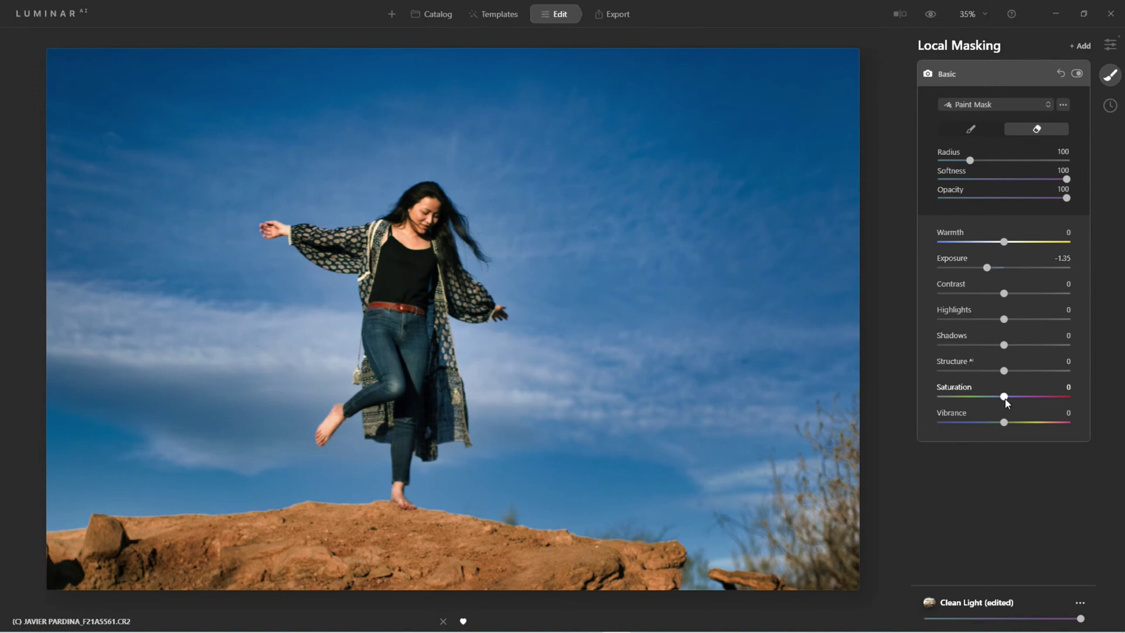
left_click_drag(1005, 399, 991, 401)
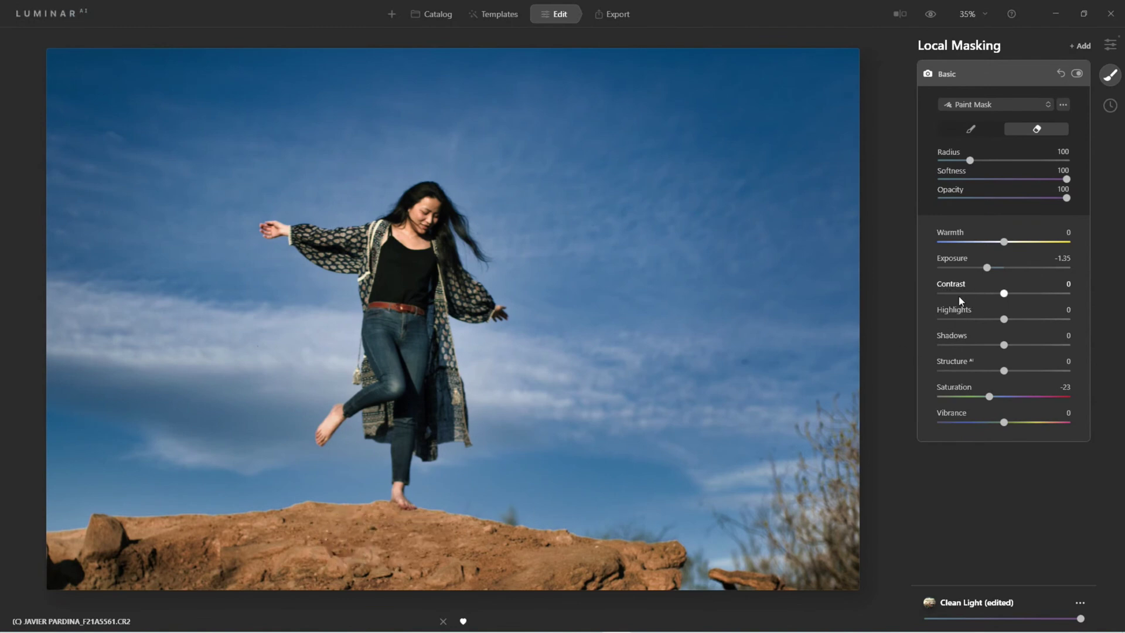
Make the Basic mask a gradient rising from the photo's bottom, with its midline raised slightly.
left_click(990, 104)
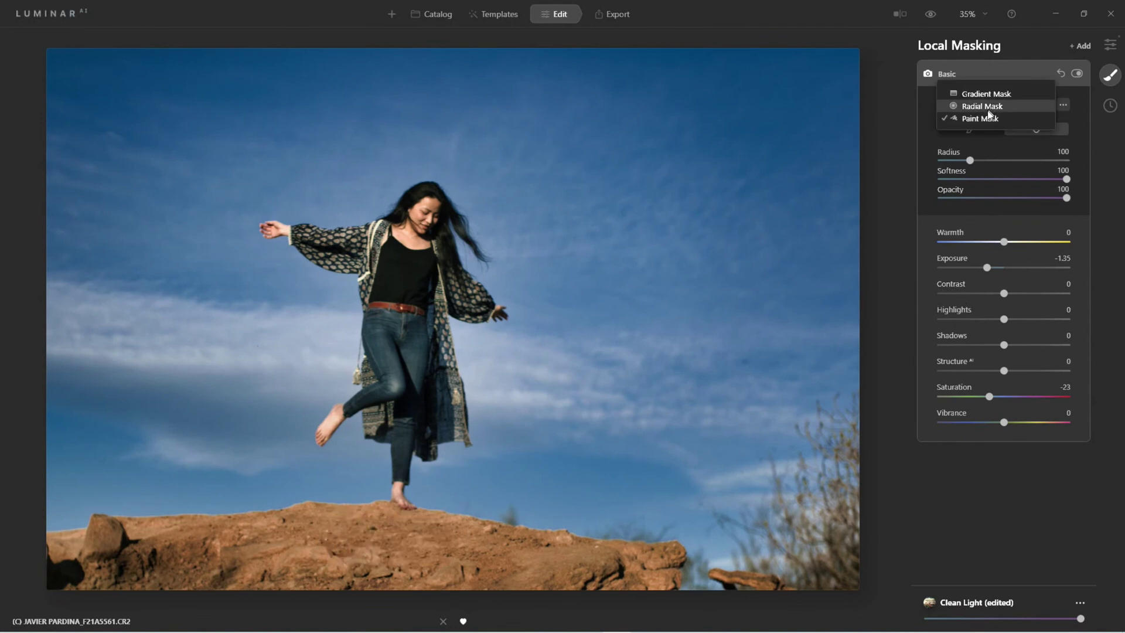
left_click(986, 95)
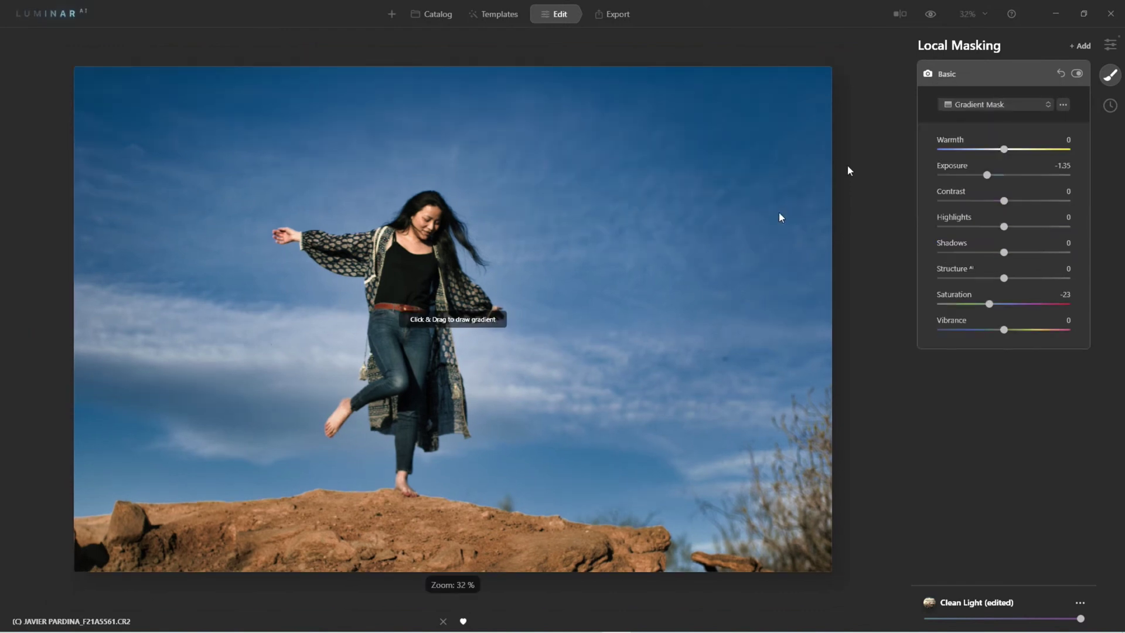
left_click_drag(416, 539, 424, 275)
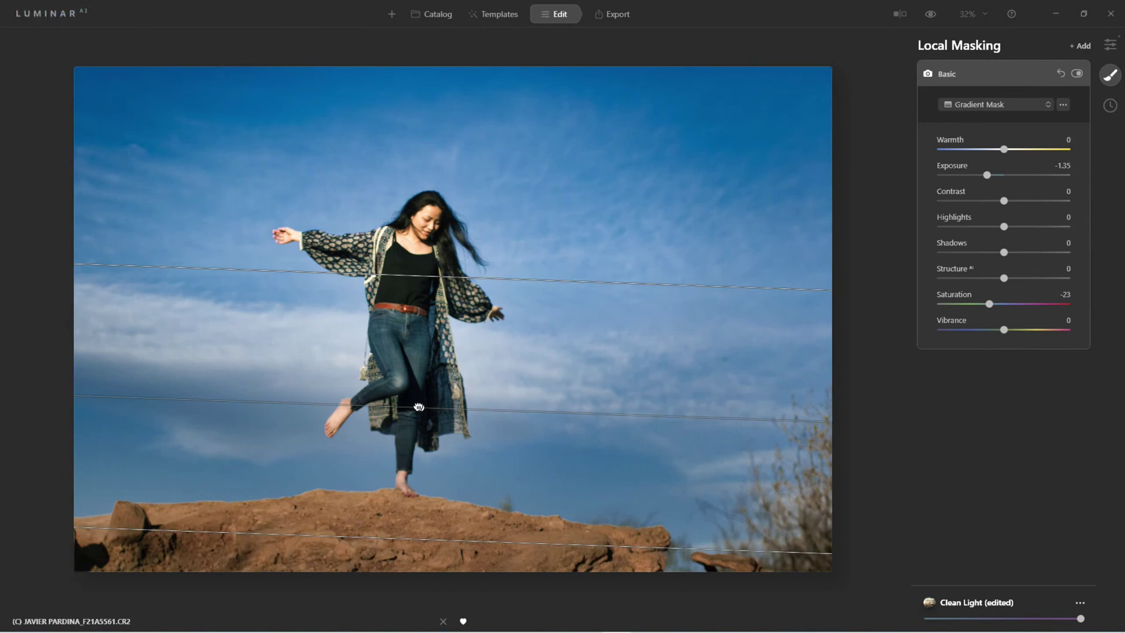
left_click_drag(419, 406, 418, 401)
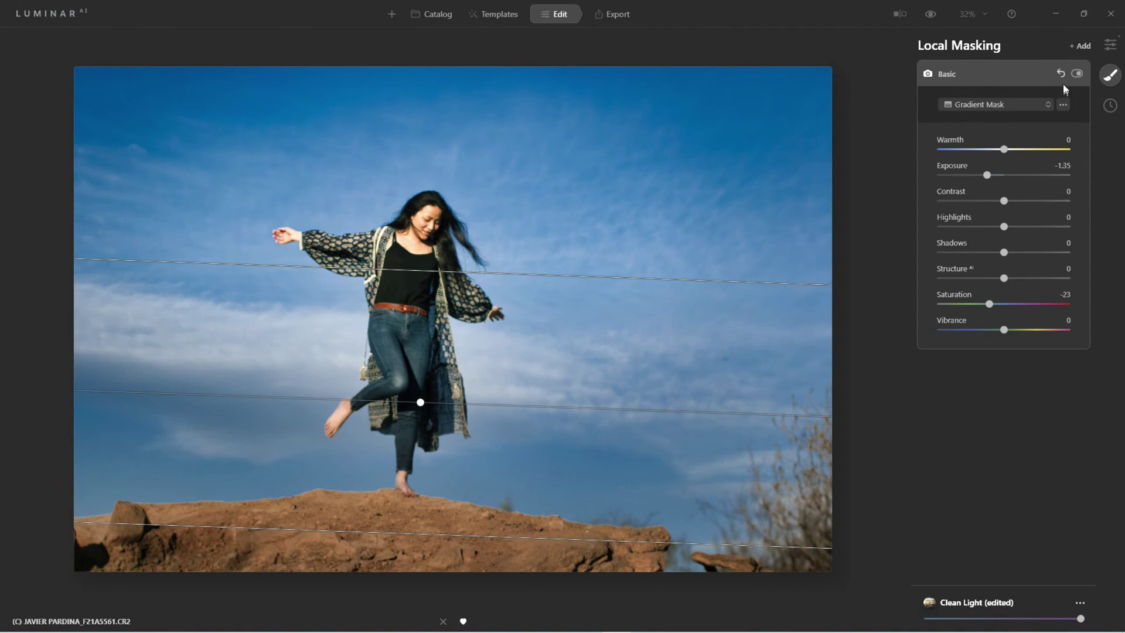
left_click(948, 75)
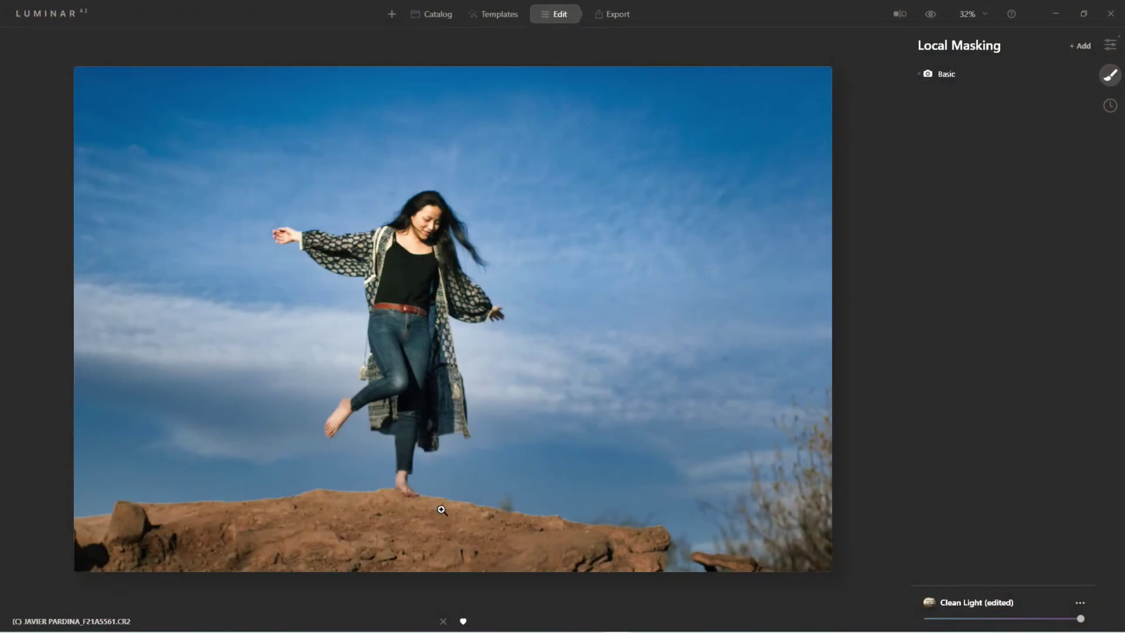
Set Toning Amount to 87, push Balance fully to Highlights, and set highlight Hue to 194.
left_click(442, 509)
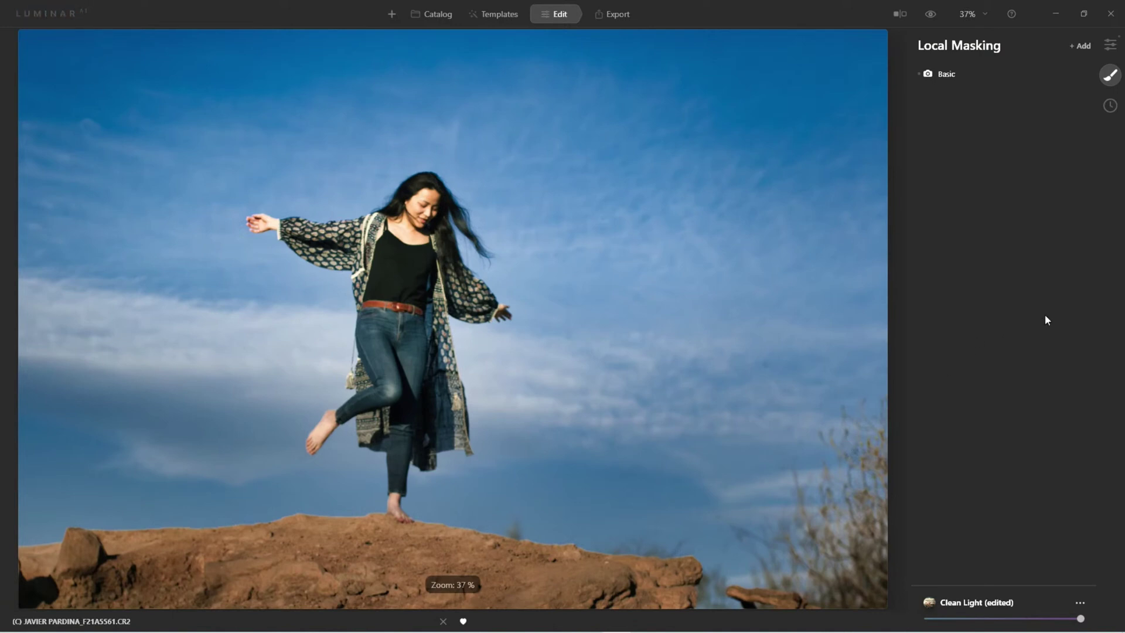
left_click(1113, 45)
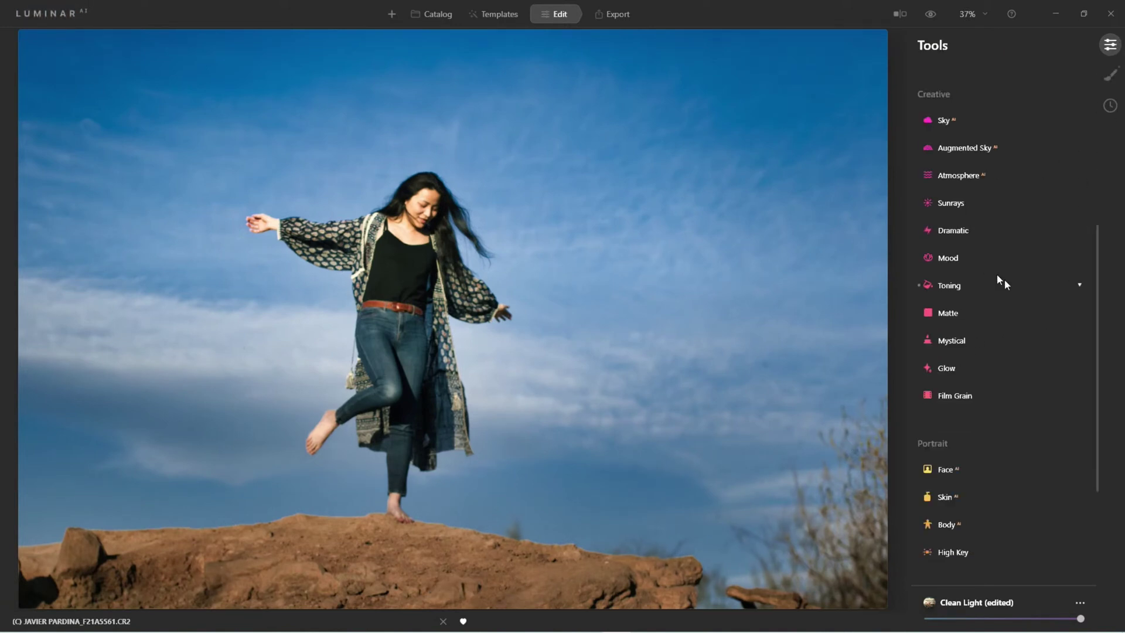
scroll(1020, 293, "down", 3)
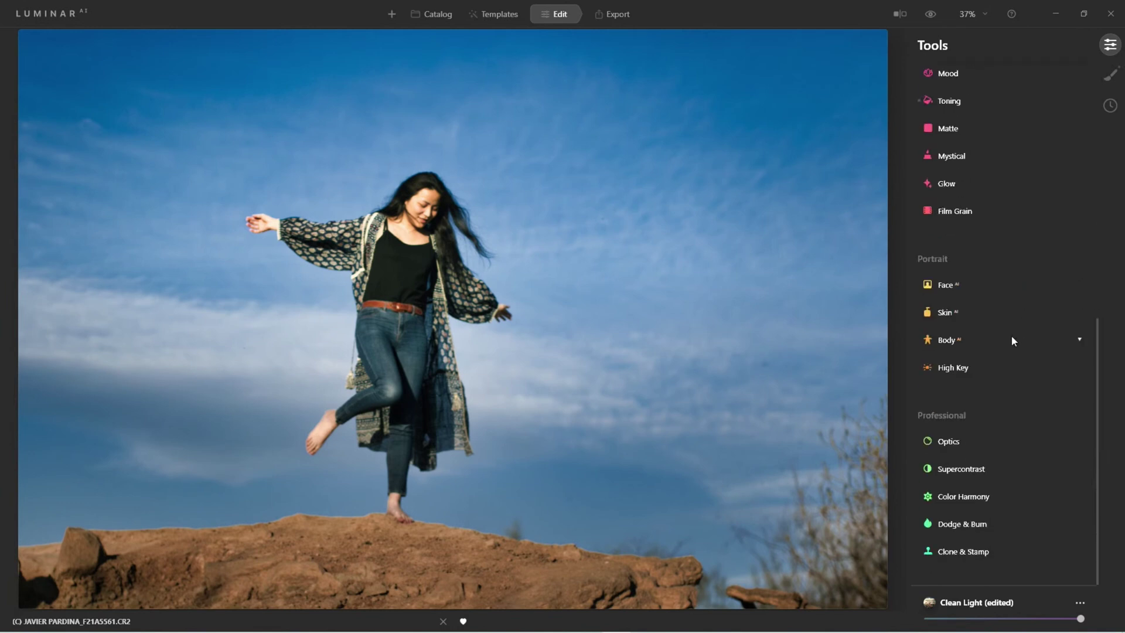
scroll(1011, 338, "up", 1)
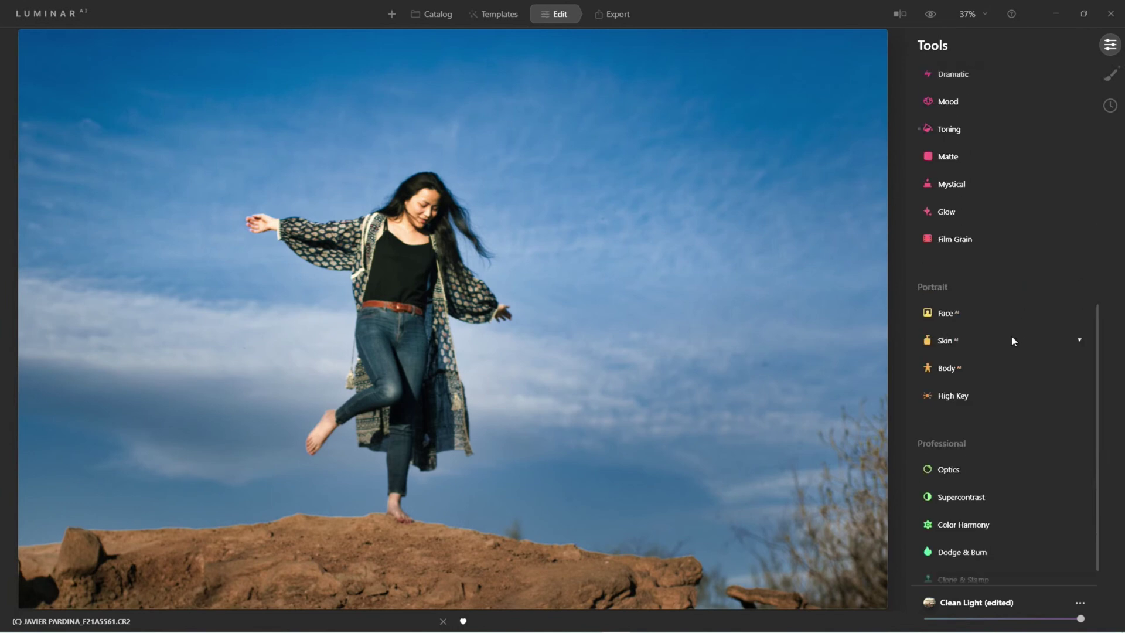
left_click(949, 129)
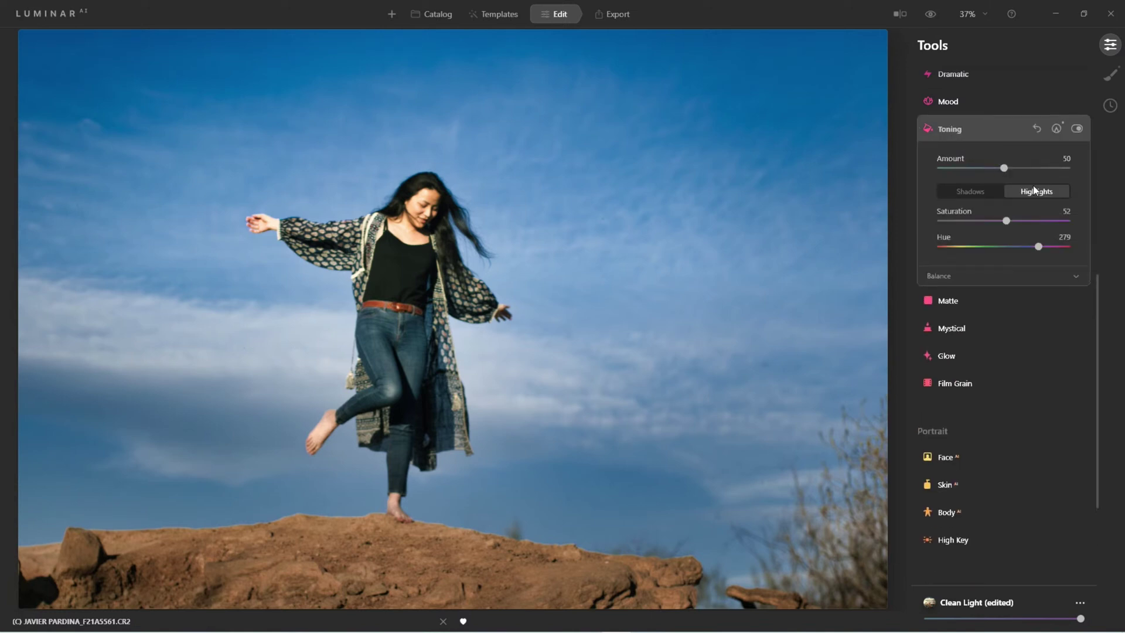
left_click_drag(1004, 168, 1049, 169)
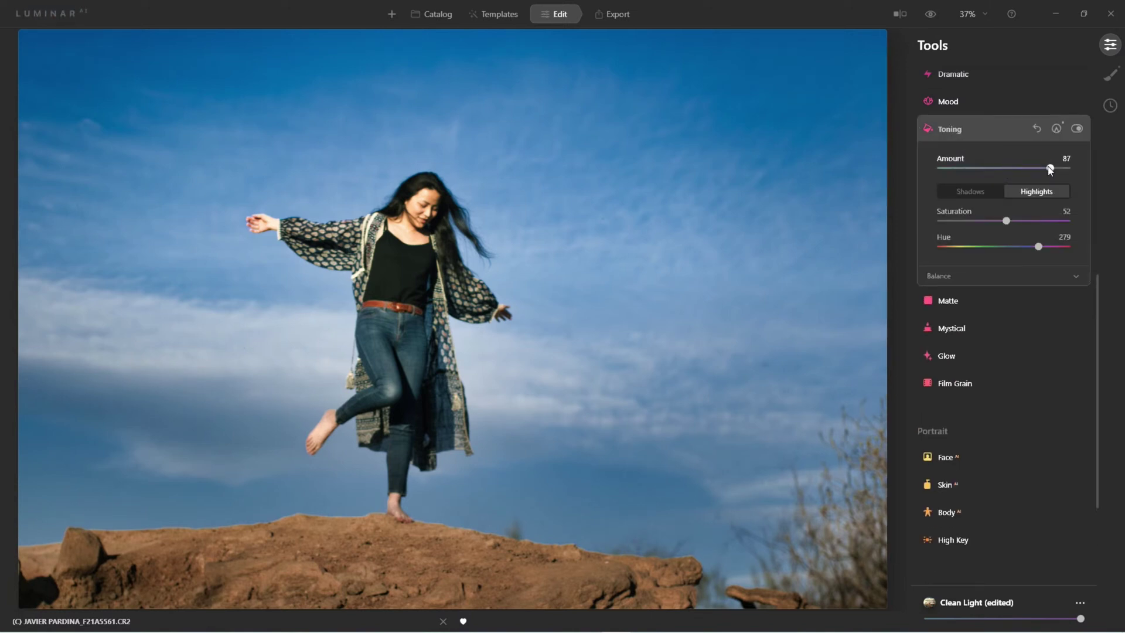
left_click(949, 274)
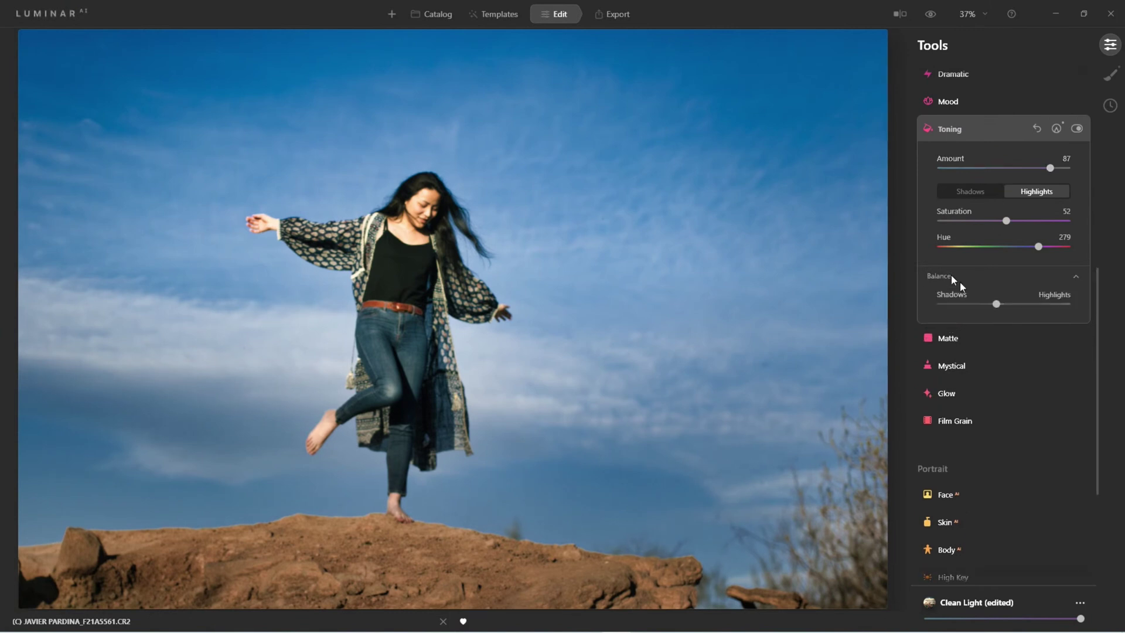
left_click_drag(998, 305, 1056, 304)
left_click_drag(1040, 247, 1009, 247)
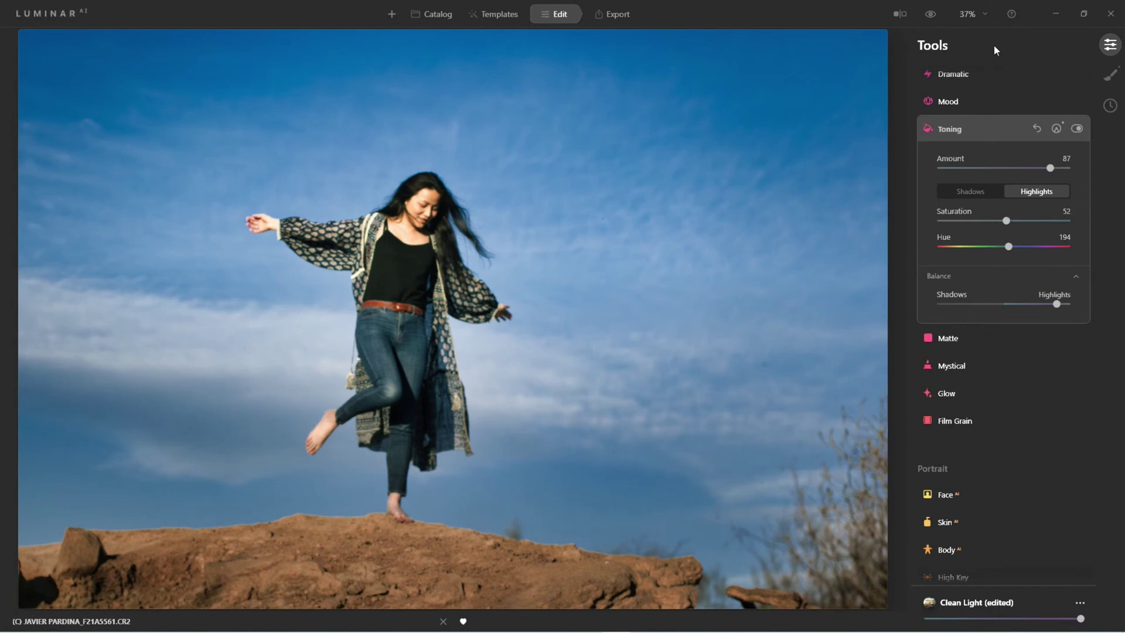
Reset Toning and give the highlights a magenta tint at saturation 67, hue 345.
left_click(1035, 128)
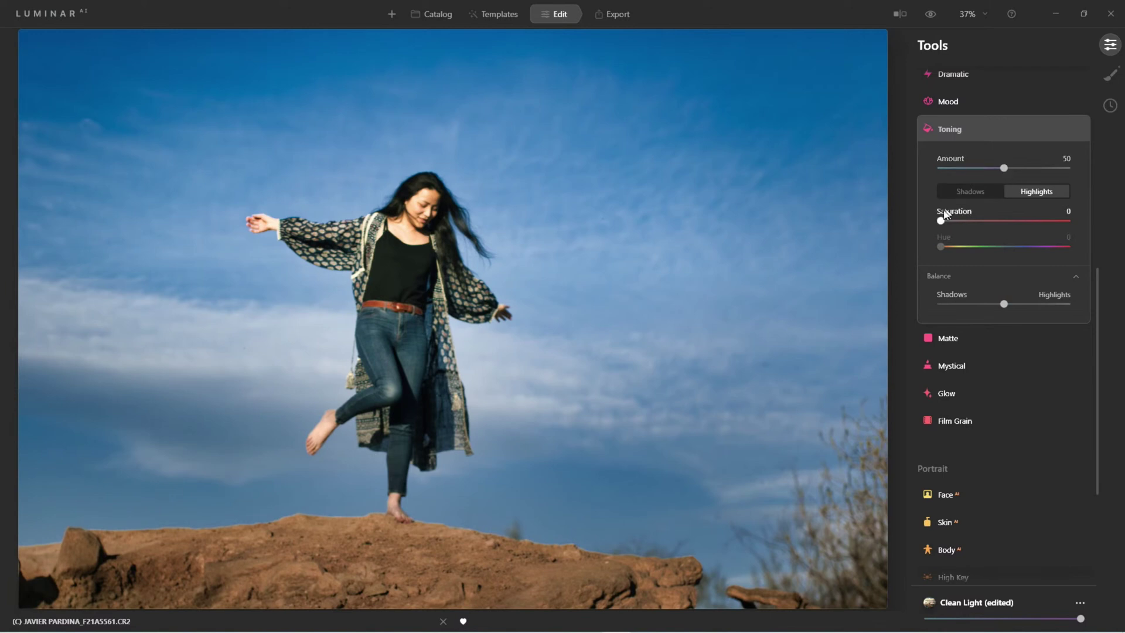
left_click_drag(942, 221, 1002, 221)
left_click_drag(941, 246, 1062, 248)
left_click_drag(1003, 221, 1025, 220)
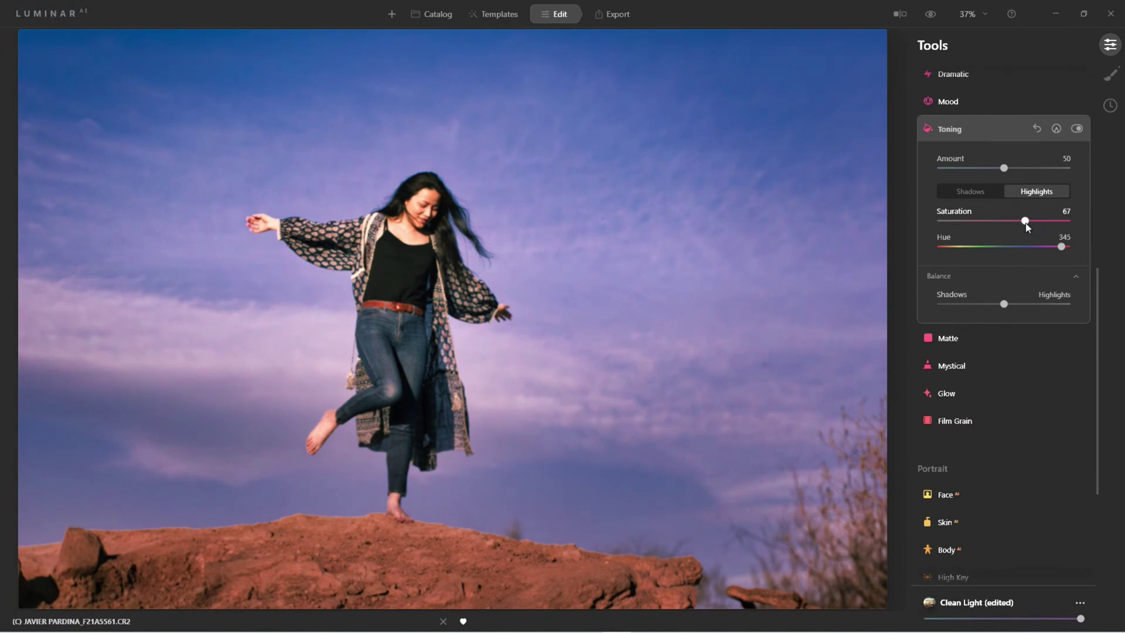
Set the shadow tint to saturation 53 and hue 255, then switch toning off to compare.
left_click(973, 192)
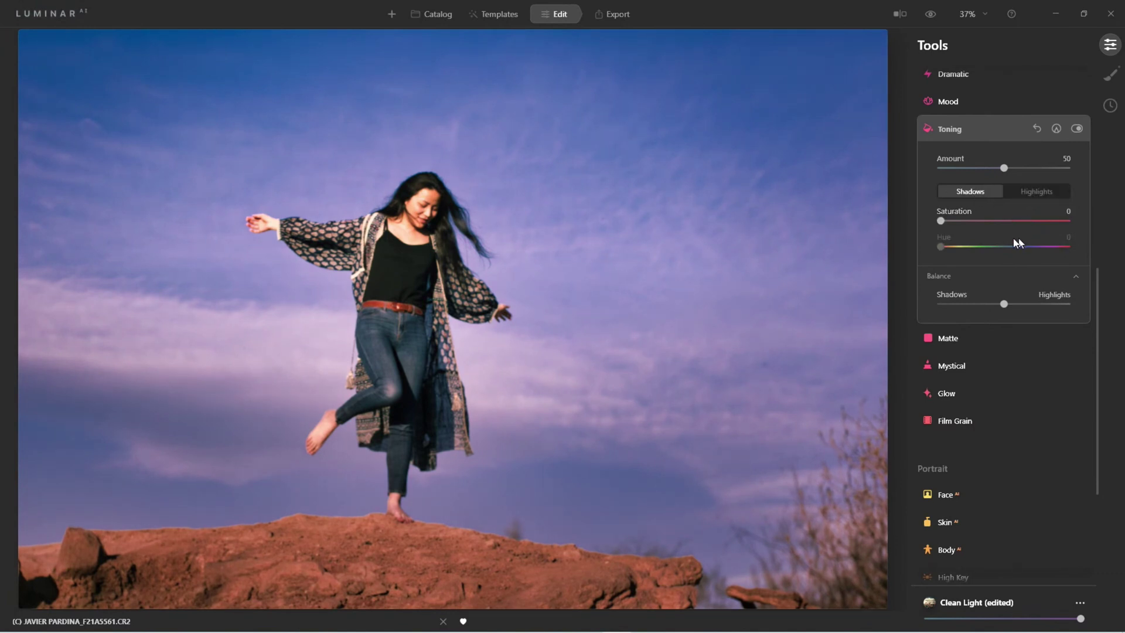
left_click_drag(940, 221, 1034, 222)
left_click_drag(941, 246, 1031, 265)
left_click_drag(1034, 221, 1030, 251)
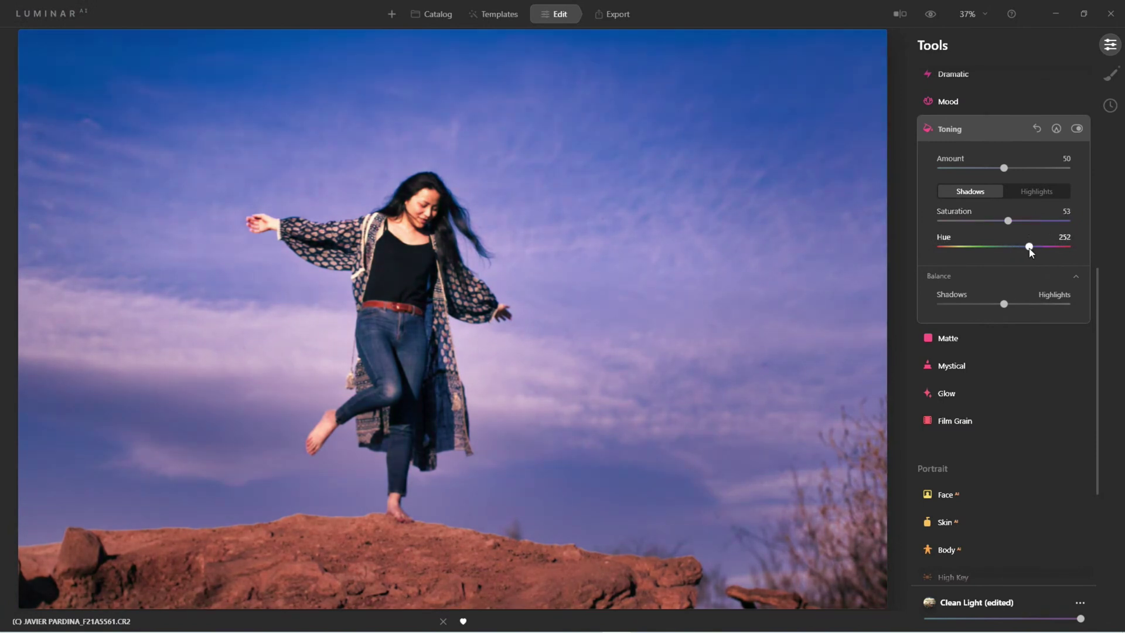
left_click(1076, 127)
Re-enable Toning at Amount 73 with its balance shifted toward Shadows.
left_click(1076, 128)
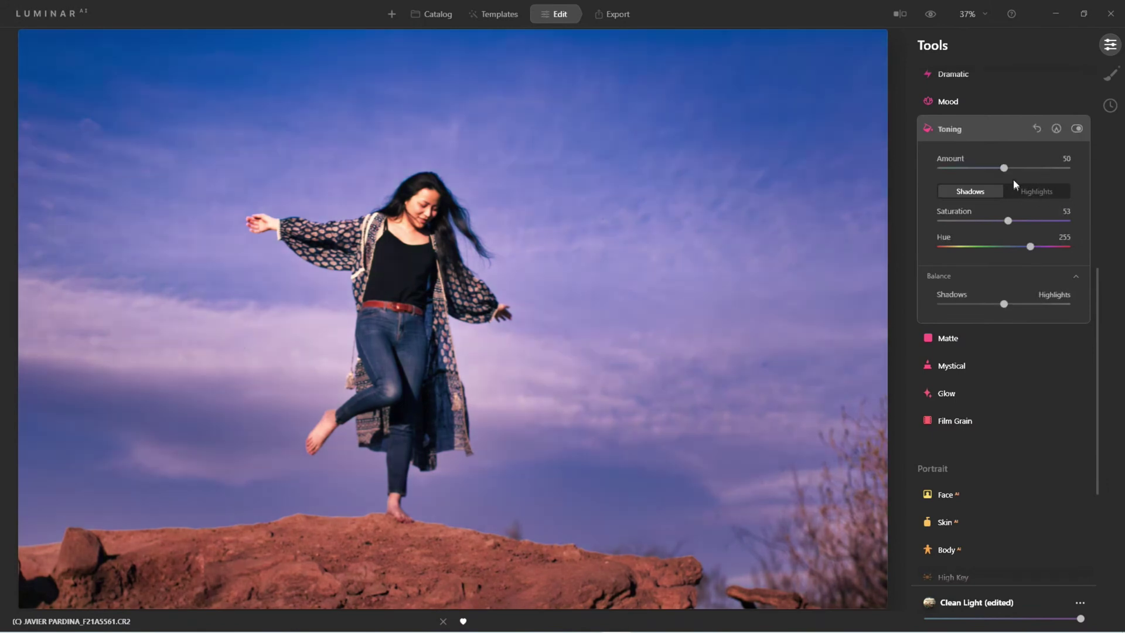
left_click_drag(1012, 167, 1042, 174)
left_click_drag(1004, 304, 1036, 318)
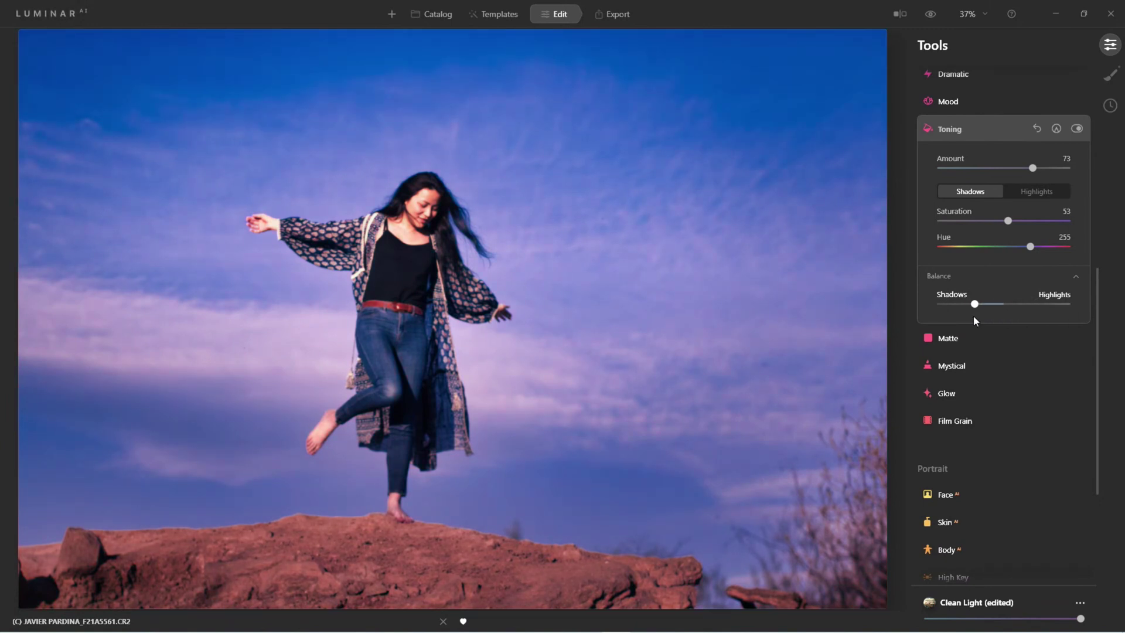
left_click_drag(975, 304, 982, 306)
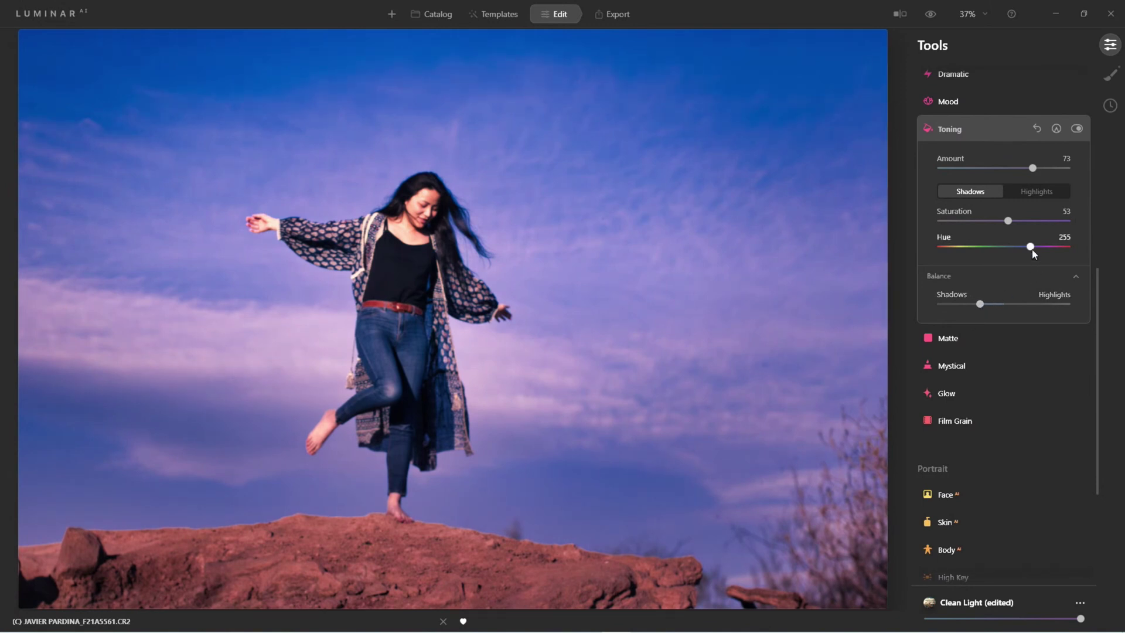
left_click_drag(1030, 246, 995, 221)
Set the highlight tint to saturation 54 and hue 327.
left_click(1025, 192)
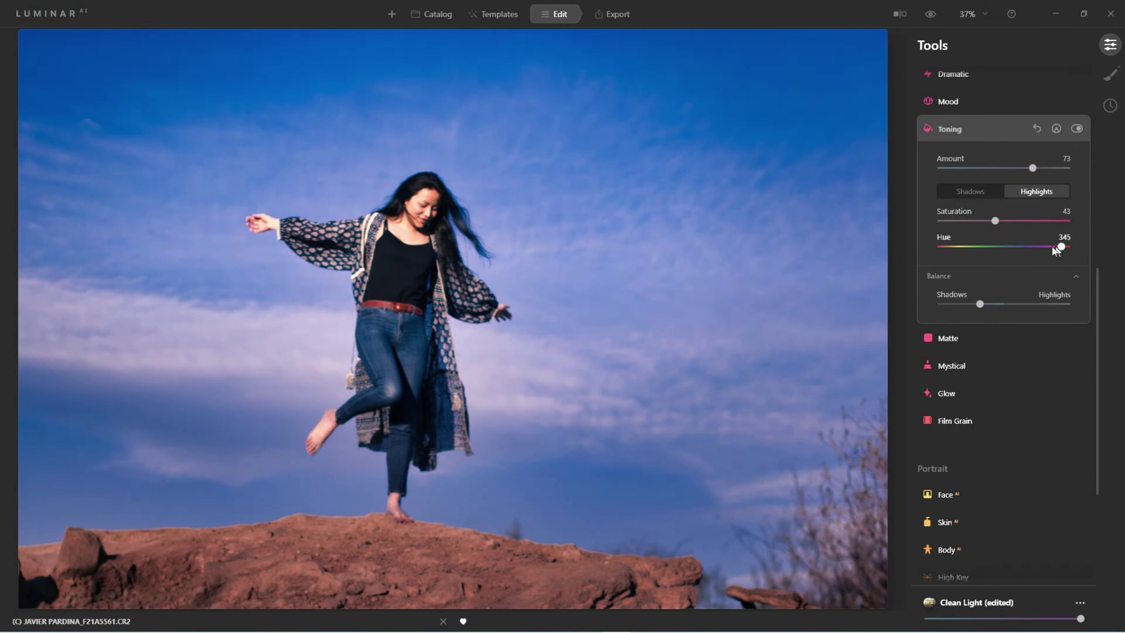
mouse_move(1055, 247)
left_mouse_down()
mouse_move(972, 247)
mouse_move(1066, 266)
left_mouse_up()
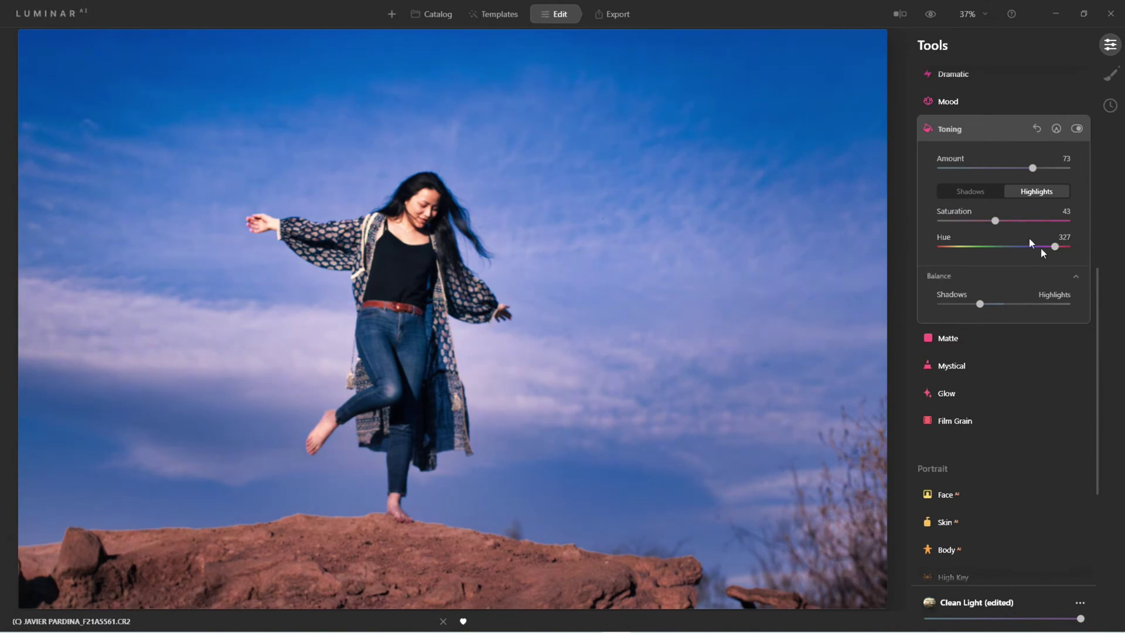
mouse_move(996, 221)
left_mouse_down()
mouse_move(1015, 223)
mouse_move(1008, 232)
left_mouse_up()
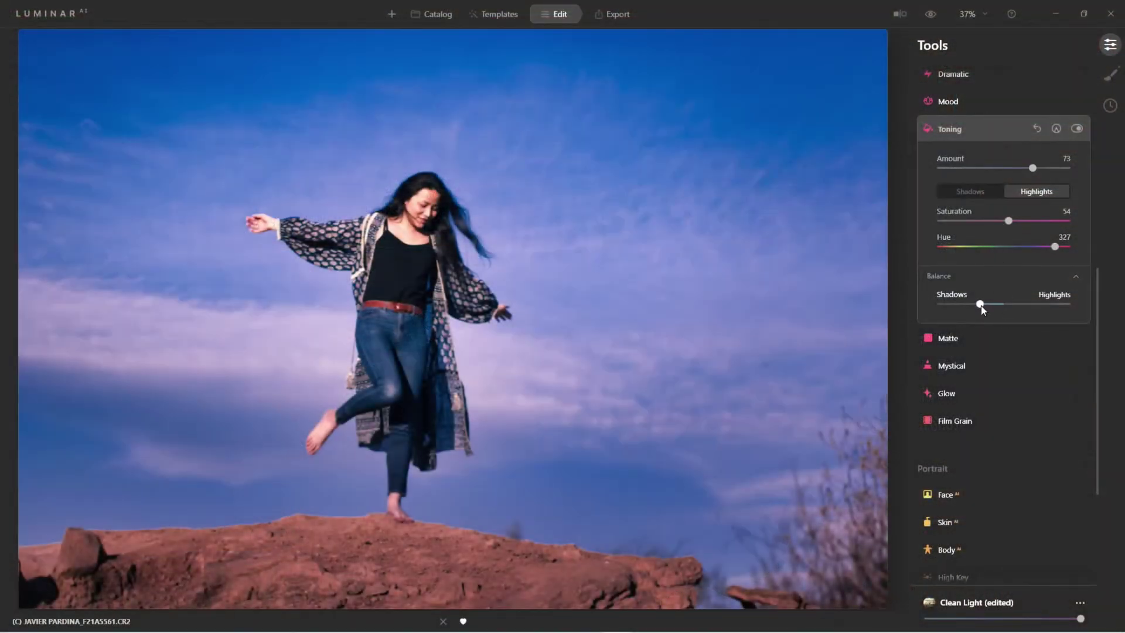
Nudge the Toning Balance slightly toward Shadows and compare before/after, leaving toning on.
mouse_move(981, 306)
left_mouse_down()
mouse_move(1047, 306)
mouse_move(954, 300)
mouse_move(1012, 303)
mouse_move(971, 302)
left_mouse_up()
left_click(1077, 128)
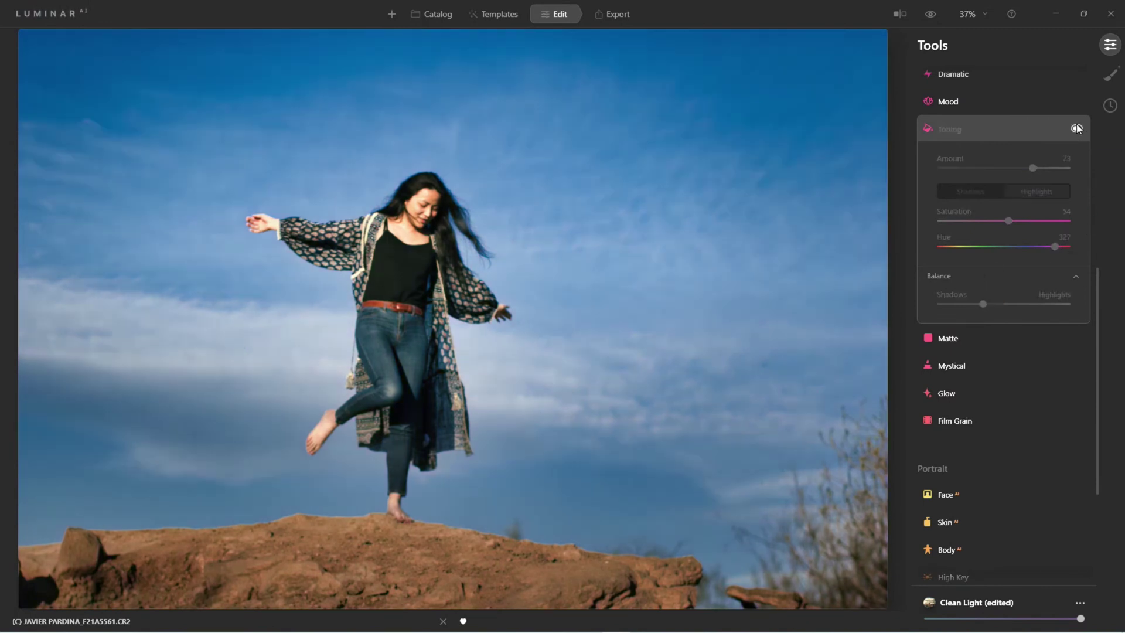
left_click(1077, 128)
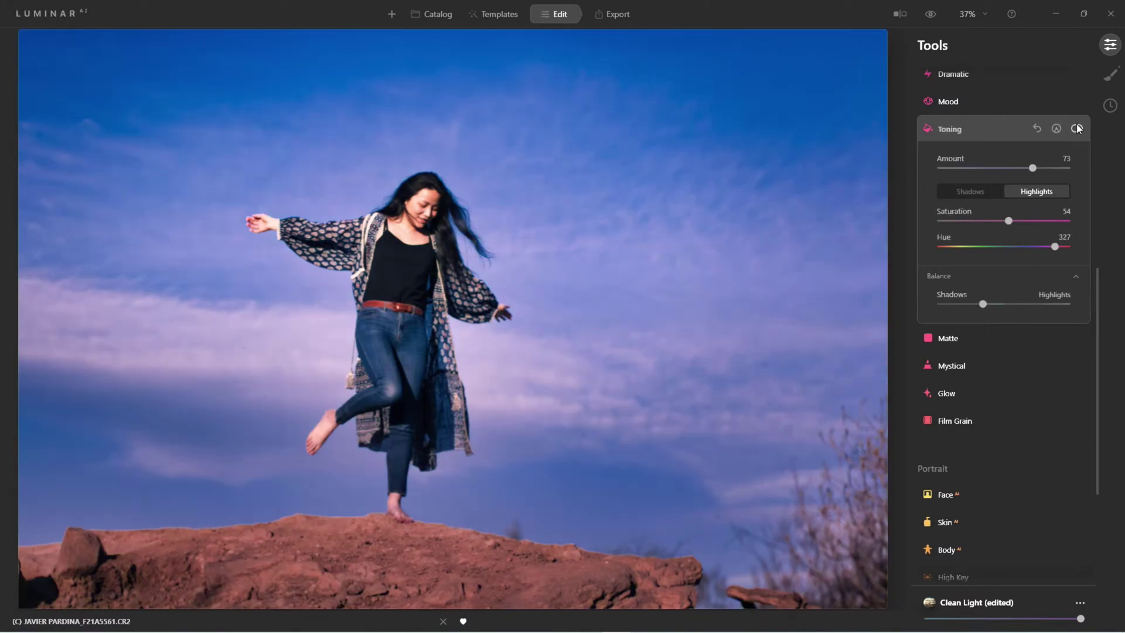
left_click(1076, 128)
left_click(1077, 129)
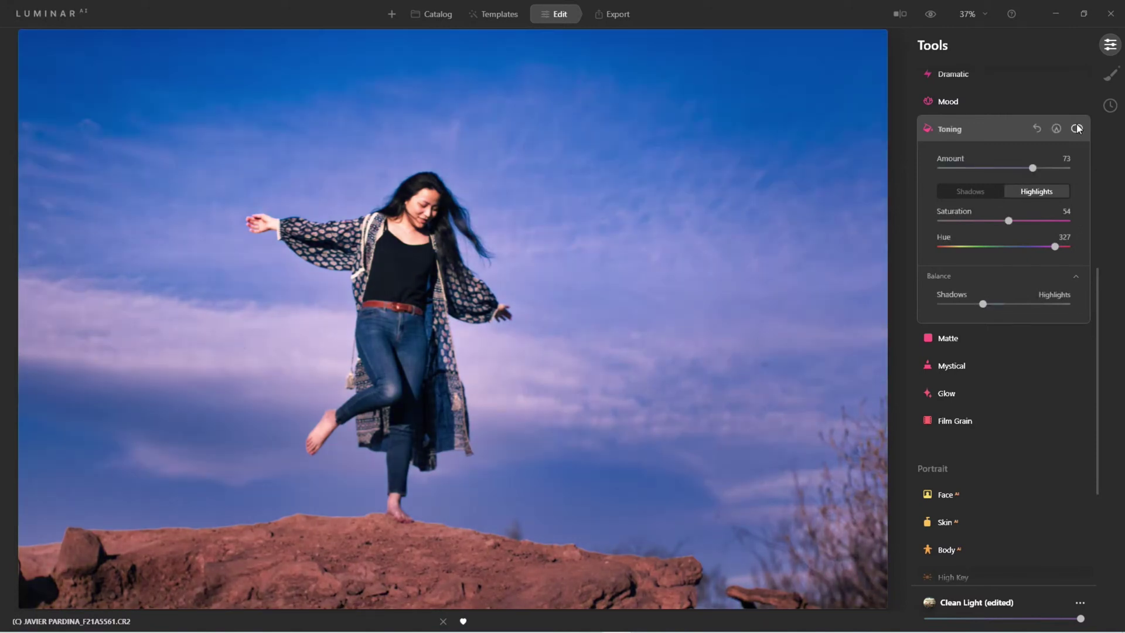